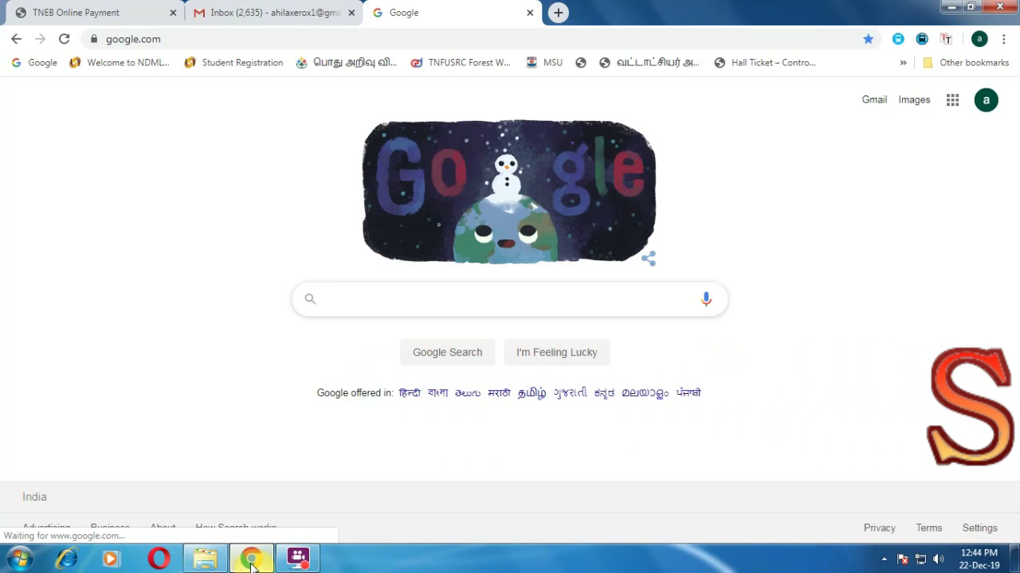
- Search Google for 'tneb' and open the 'Electricity Bill Payment - TNEB Online Payment' result
{"action": "type", "text": "tneb"}
{"action": "key", "text": "Return"}
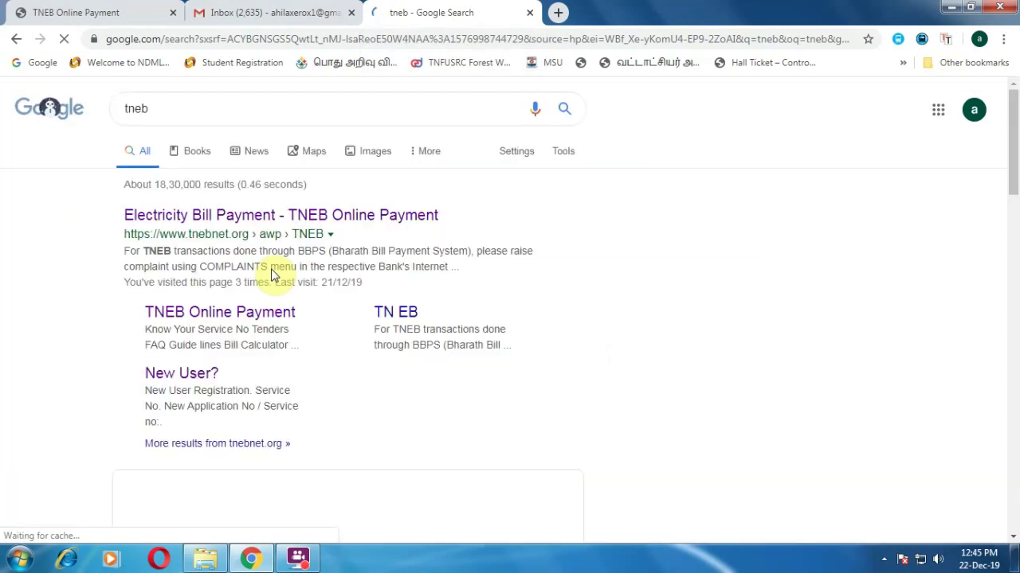
{"action": "left_click", "coordinate": [222, 223]}
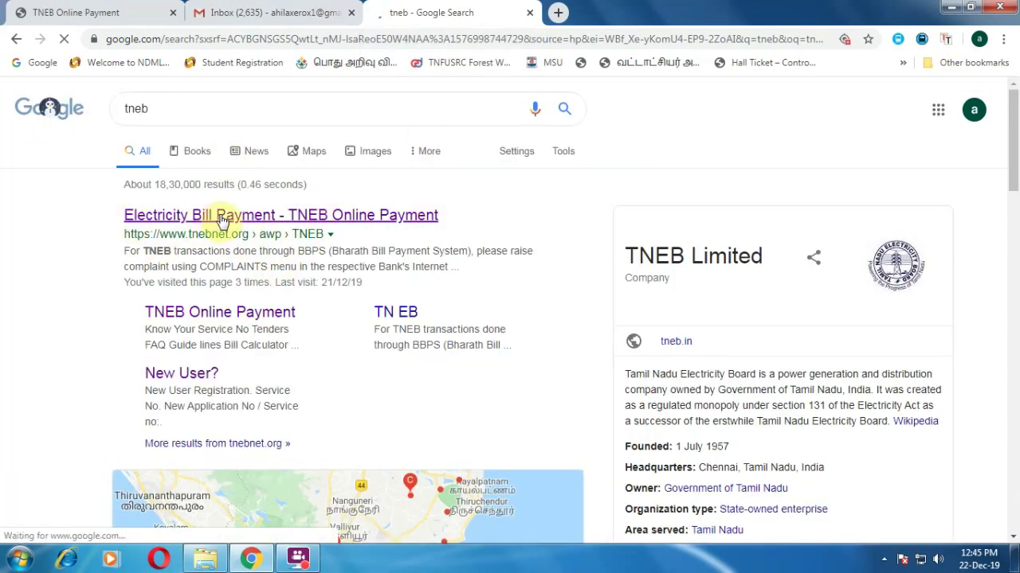
{"action": "left_click", "coordinate": [222, 218]}
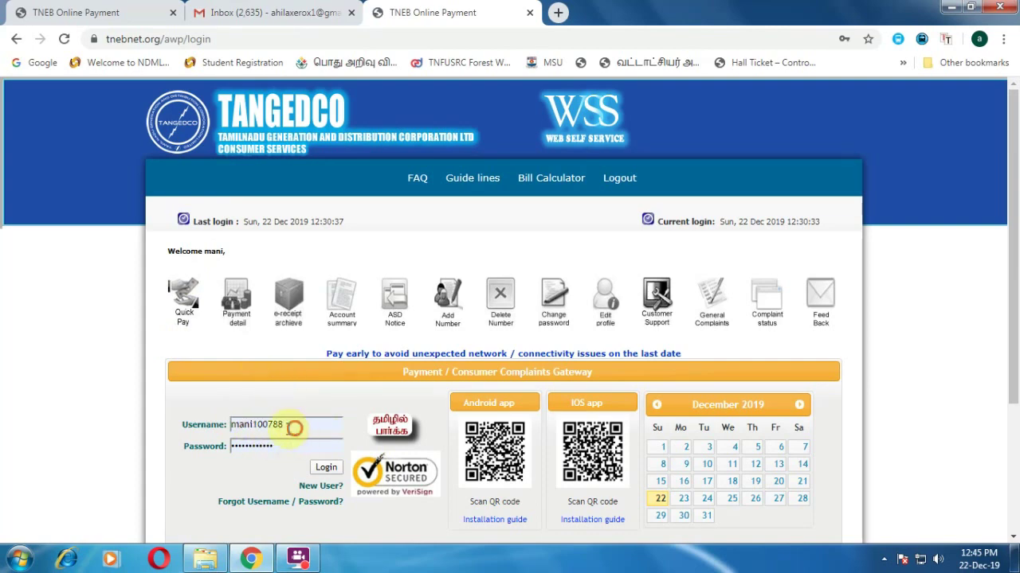
- Dismiss the saved-login suggestions and follow the 'New User?' link to registration
{"action": "double_click", "coordinate": [291, 425]}
{"action": "double_click", "coordinate": [294, 448]}
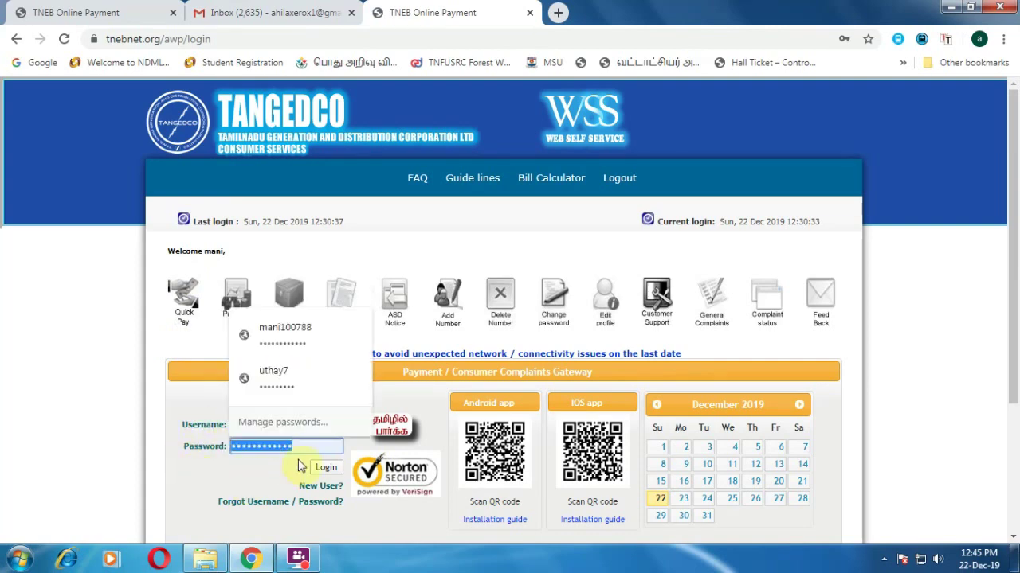
{"action": "left_click", "coordinate": [229, 478]}
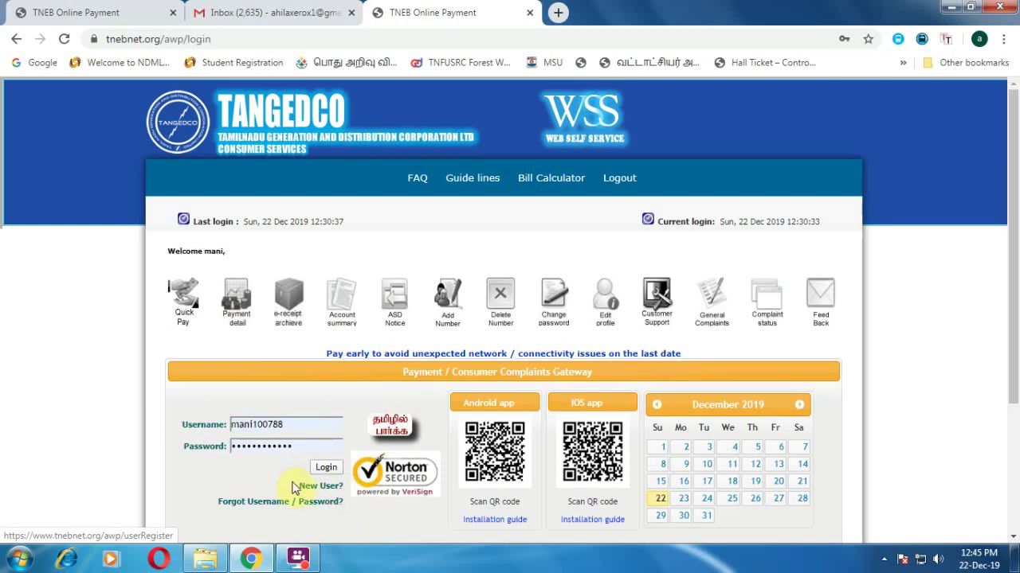
{"action": "left_click_drag", "start_coordinate": [342, 486], "coordinate": [292, 488]}
{"action": "left_click", "coordinate": [318, 491]}
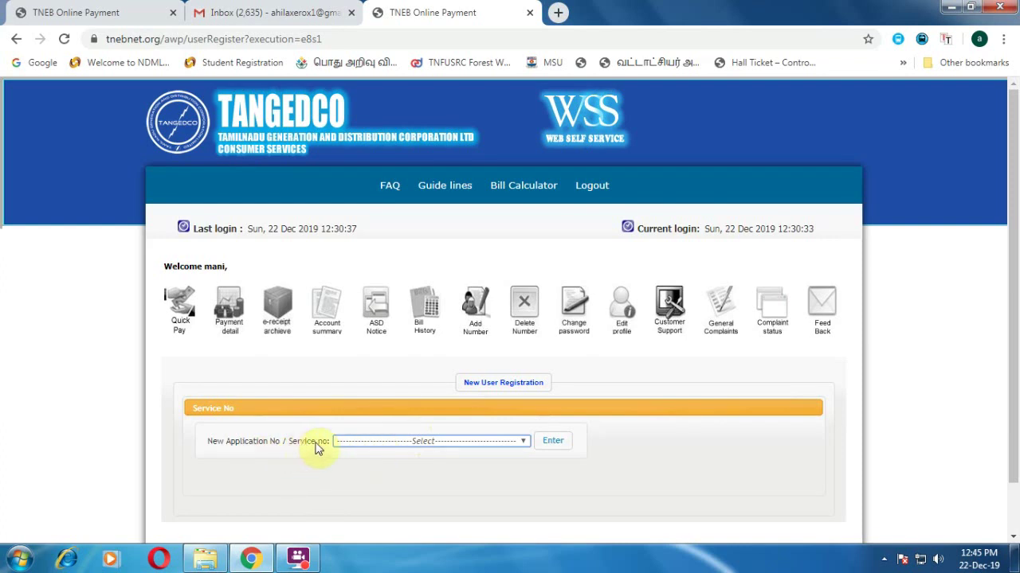
- Choose 'Existing Service Connection Number' as the registration type and submit it
{"action": "left_click", "coordinate": [360, 444]}
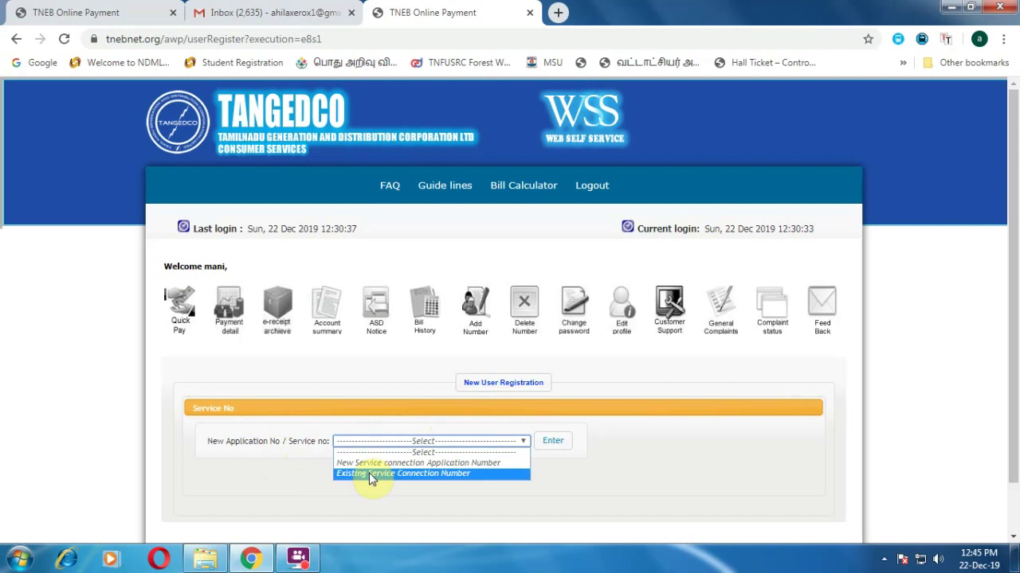
{"action": "left_click", "coordinate": [369, 473]}
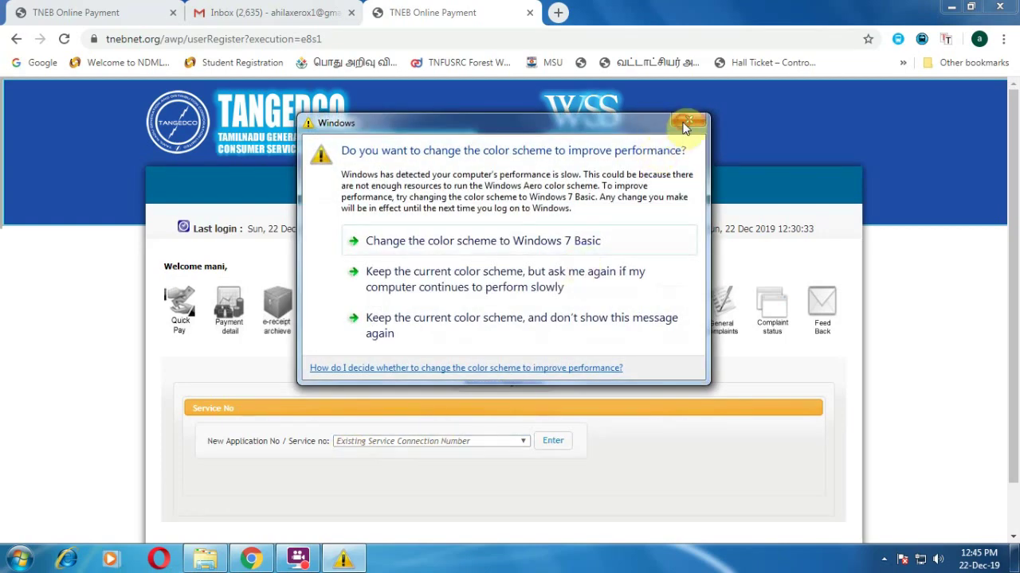
{"action": "left_click", "coordinate": [687, 120]}
{"action": "left_click", "coordinate": [554, 446]}
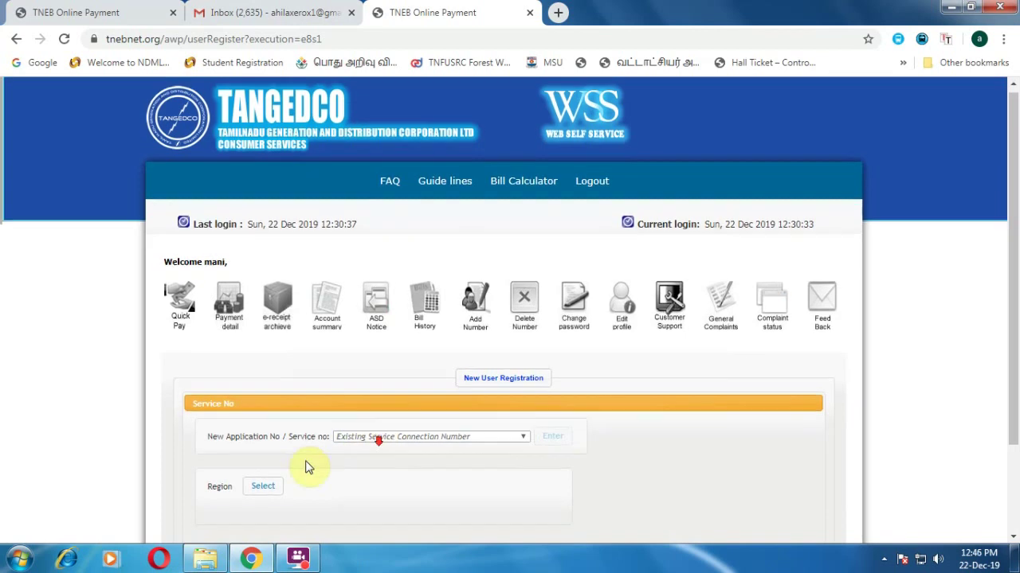
- Pick region 07 Tirunelveli from the region list
{"action": "scroll", "coordinate": [209, 490], "scroll_direction": "down", "scroll_amount": 3}
{"action": "left_click", "coordinate": [253, 374]}
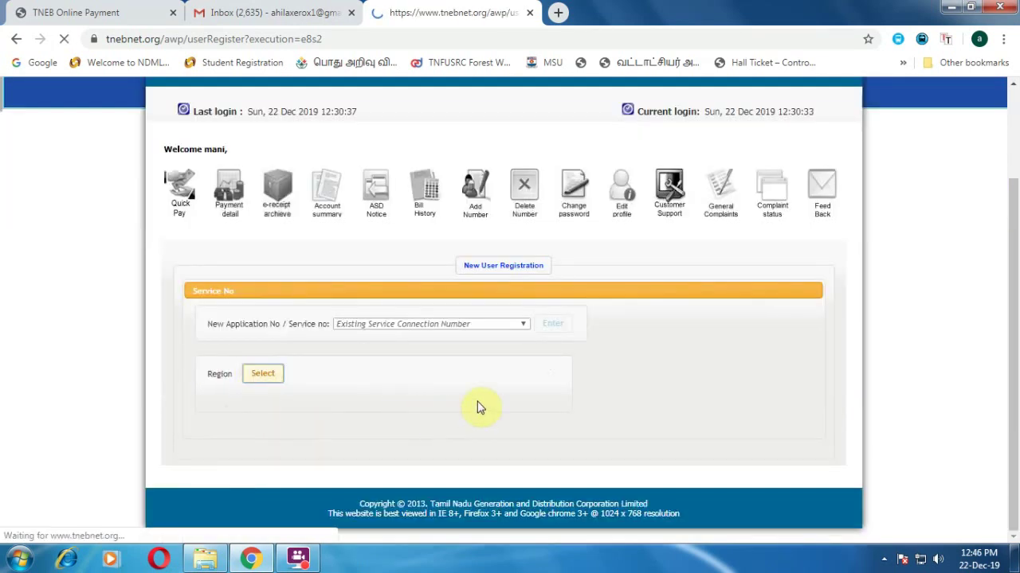
{"action": "scroll", "coordinate": [536, 440], "scroll_direction": "down", "scroll_amount": 2}
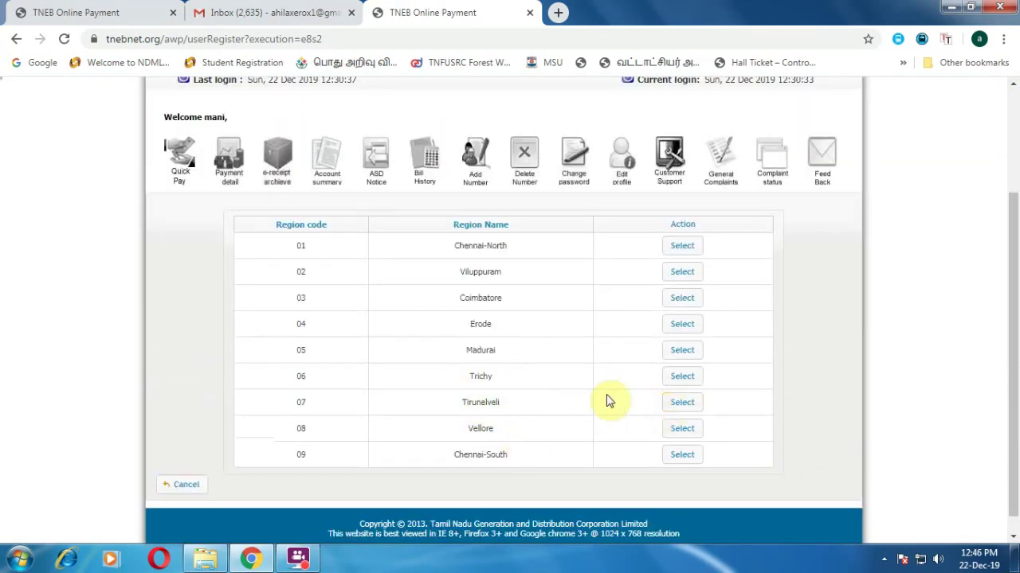
{"action": "double_click", "coordinate": [284, 402]}
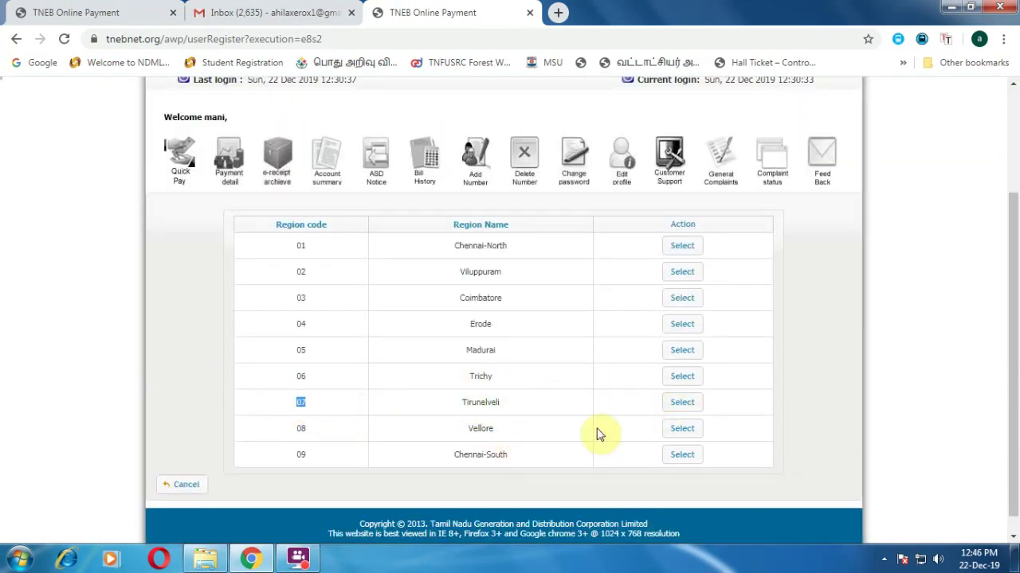
{"action": "left_click", "coordinate": [678, 403]}
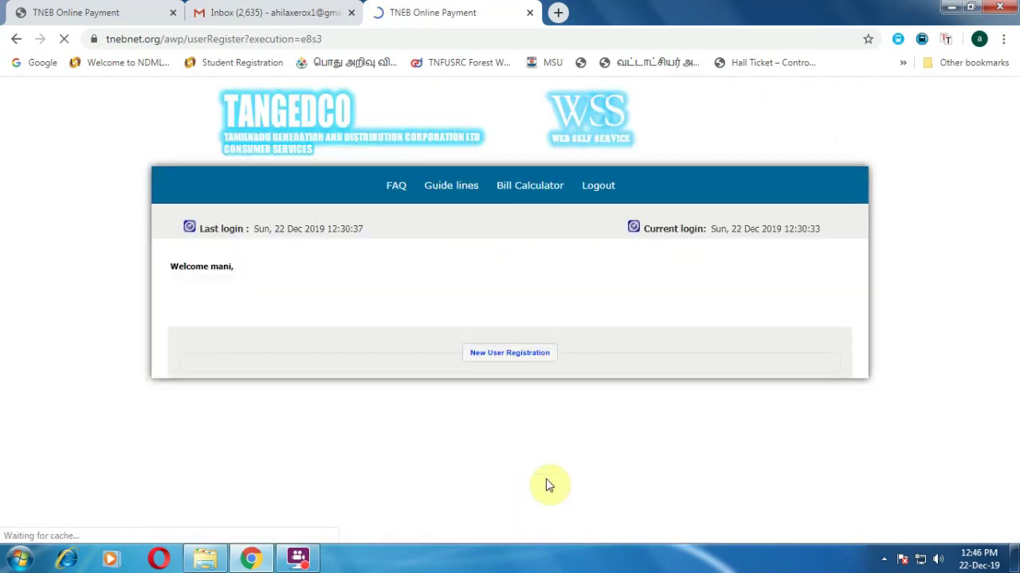
- Enter the consumer number in the Consumer No field and run Check detail
{"action": "scroll", "coordinate": [380, 471], "scroll_direction": "down", "scroll_amount": 3}
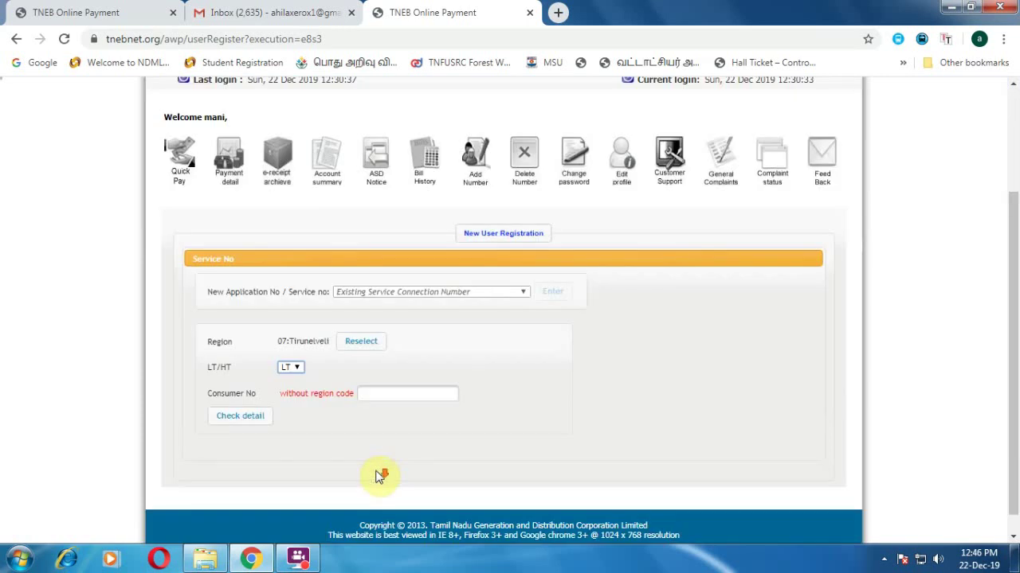
{"action": "left_click", "coordinate": [382, 371]}
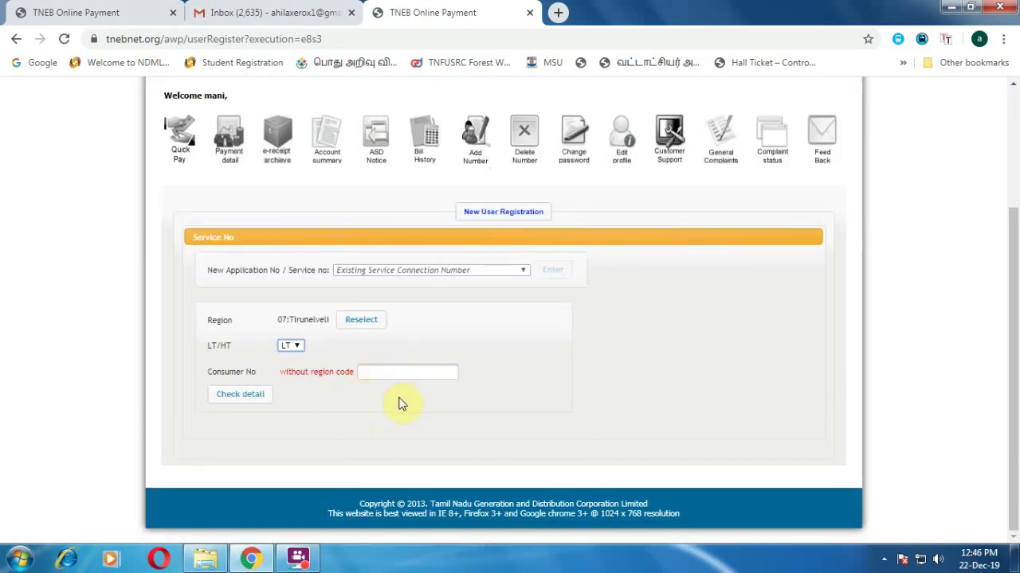
{"action": "left_click", "coordinate": [400, 373]}
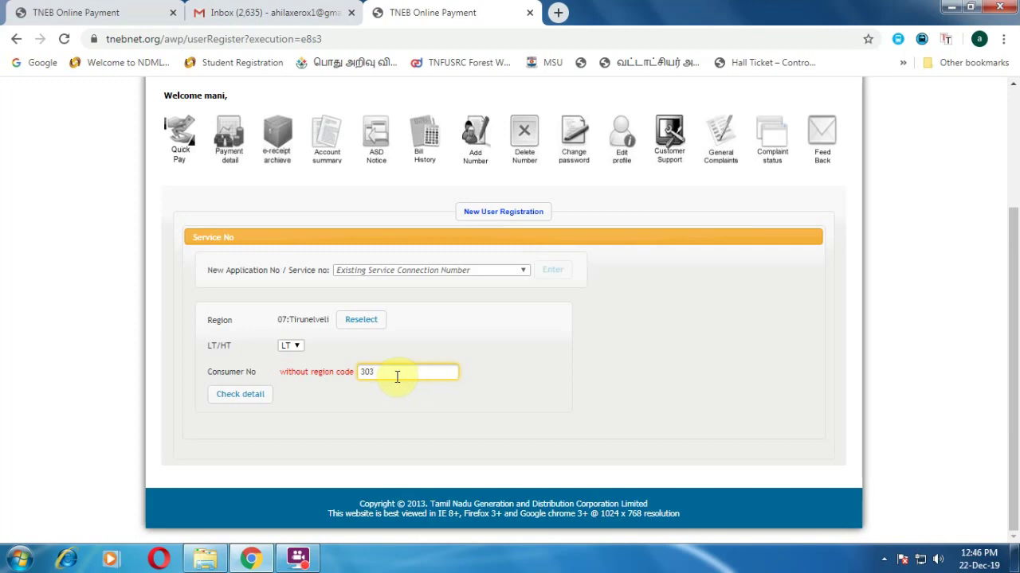
{"action": "left_click", "coordinate": [238, 394]}
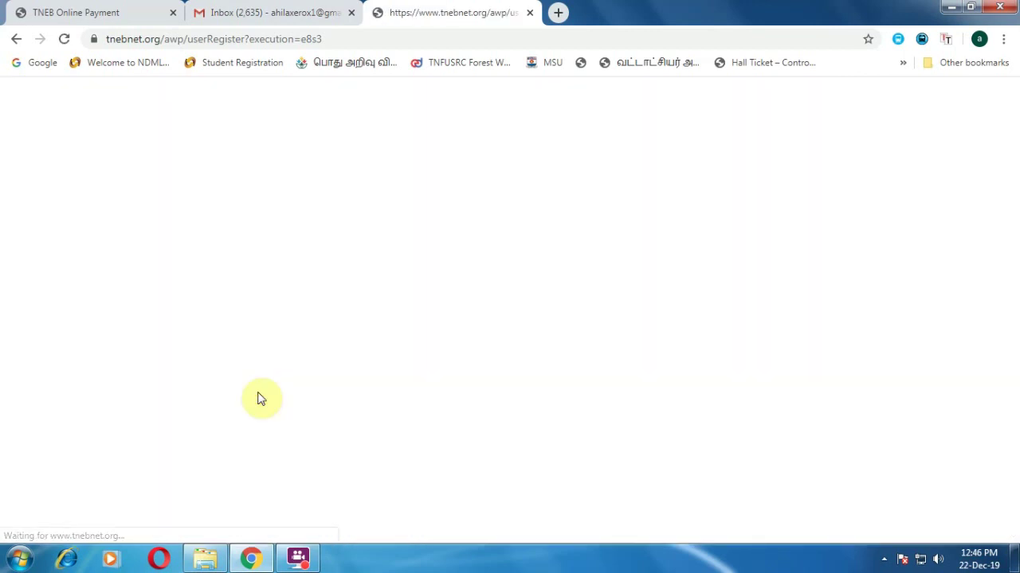
- Return to New User Registration and submit 'Existing Service Connection Number' again
{"action": "left_click", "coordinate": [16, 40]}
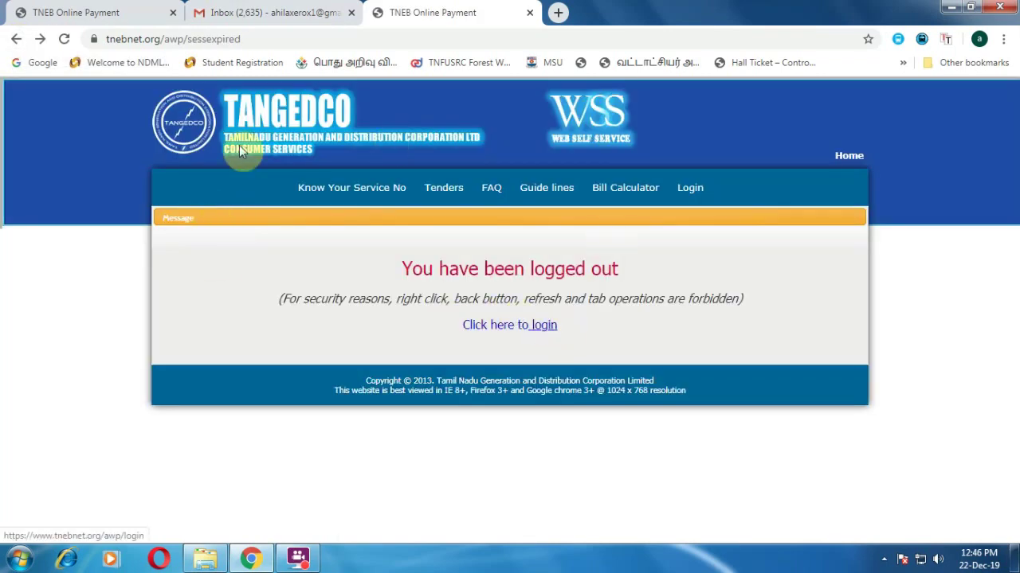
{"action": "left_click", "coordinate": [16, 40]}
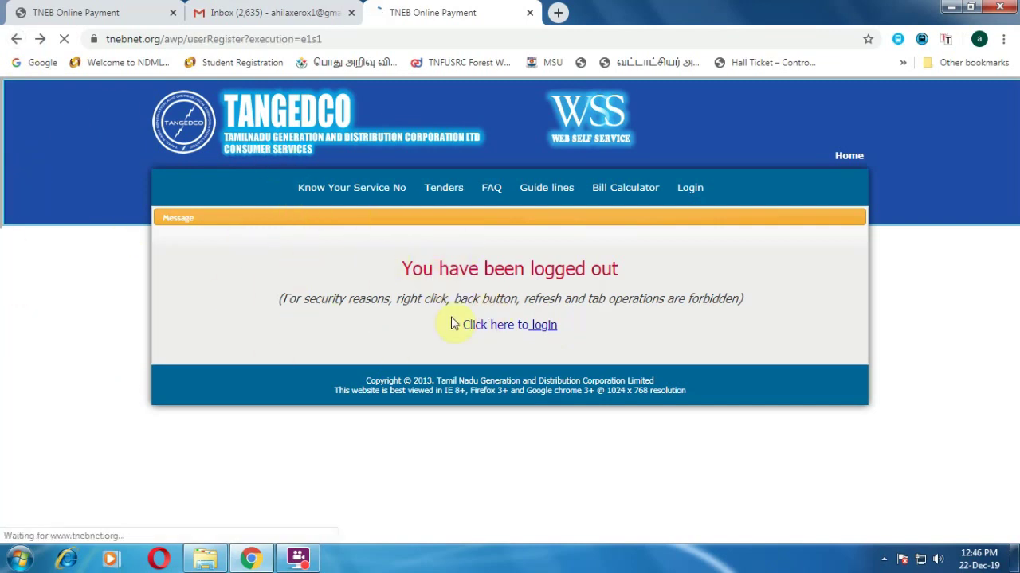
{"action": "left_click", "coordinate": [404, 313]}
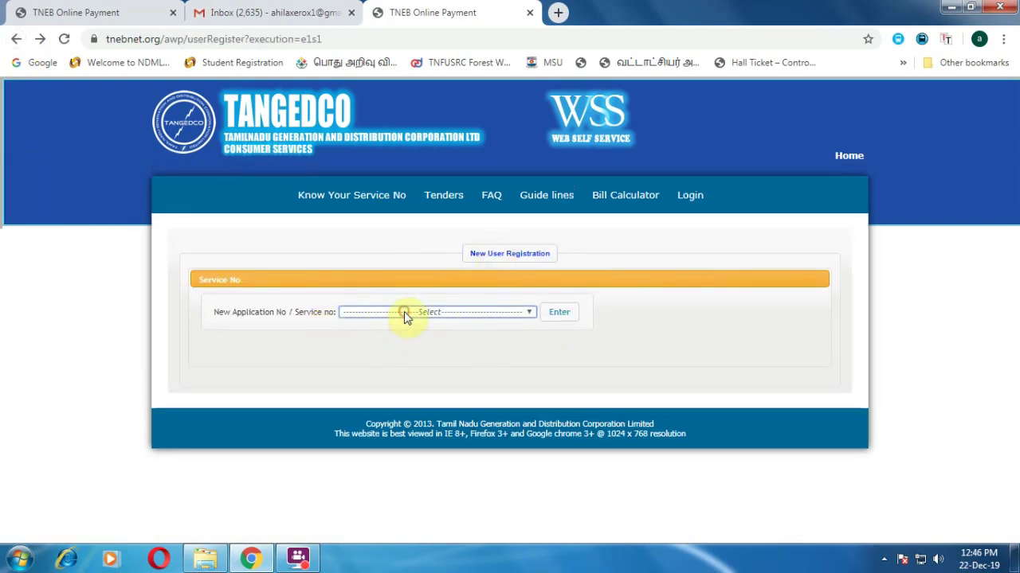
{"action": "left_click", "coordinate": [401, 335]}
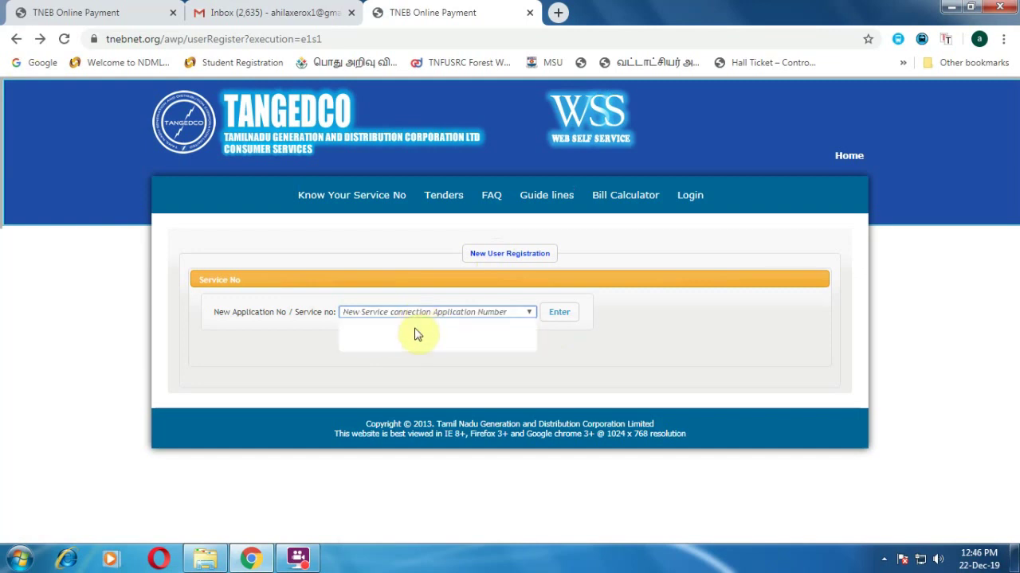
{"action": "left_click", "coordinate": [414, 345]}
{"action": "left_click", "coordinate": [554, 313]}
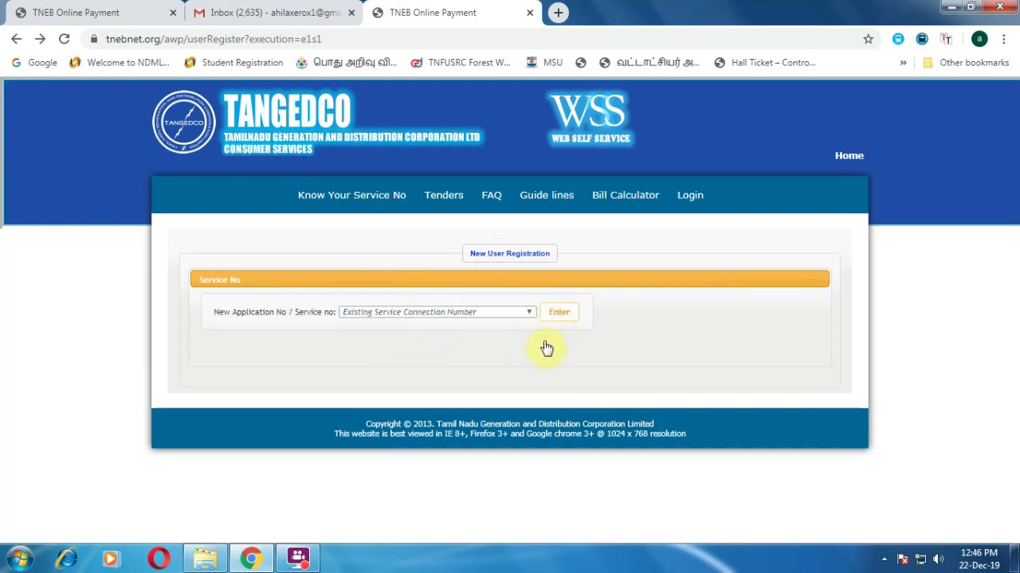
- Re-select the Tirunelveli region, then start a new browser tab
{"action": "left_click", "coordinate": [257, 365]}
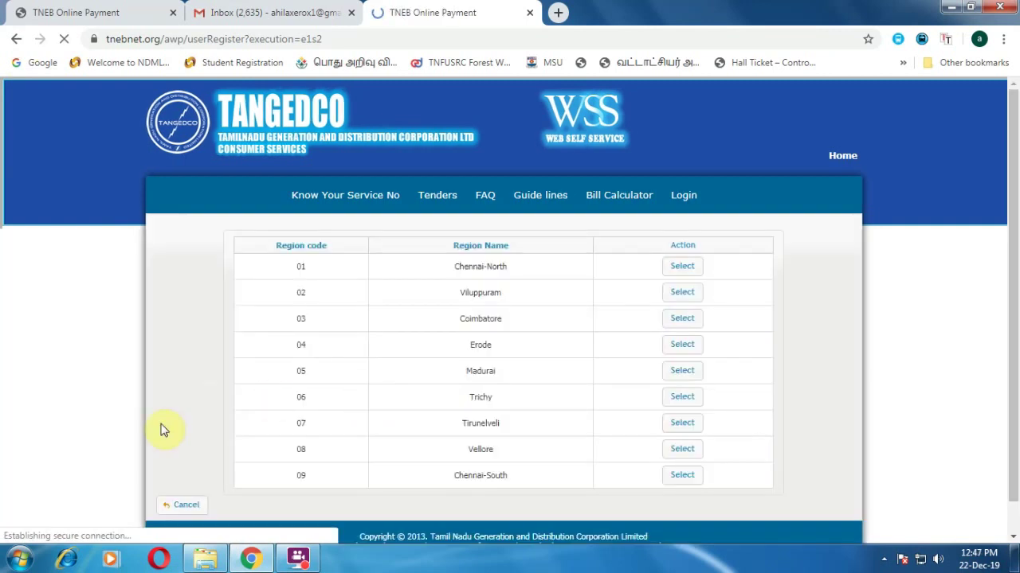
{"action": "left_click", "coordinate": [680, 423]}
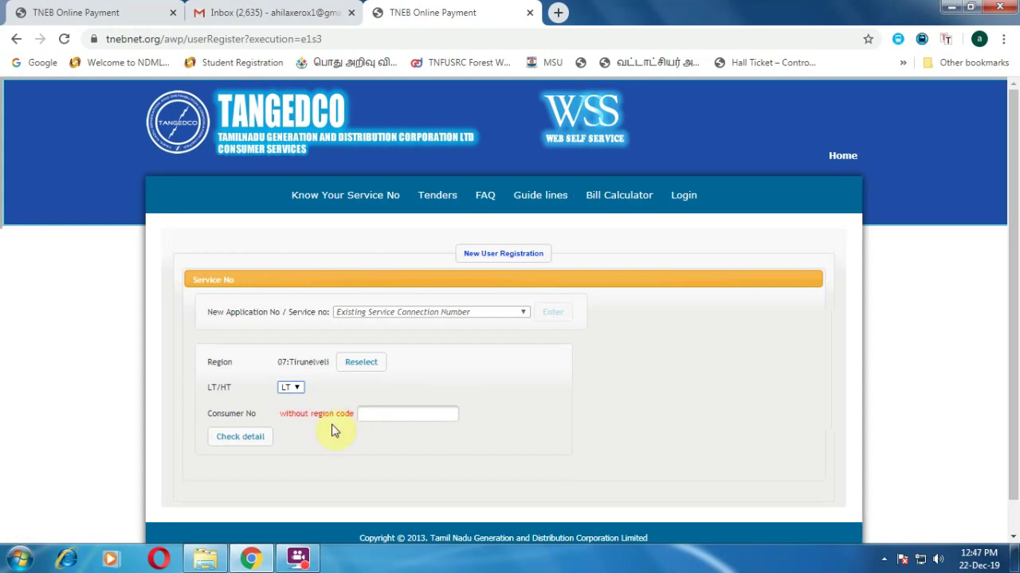
{"action": "left_click", "coordinate": [557, 12]}
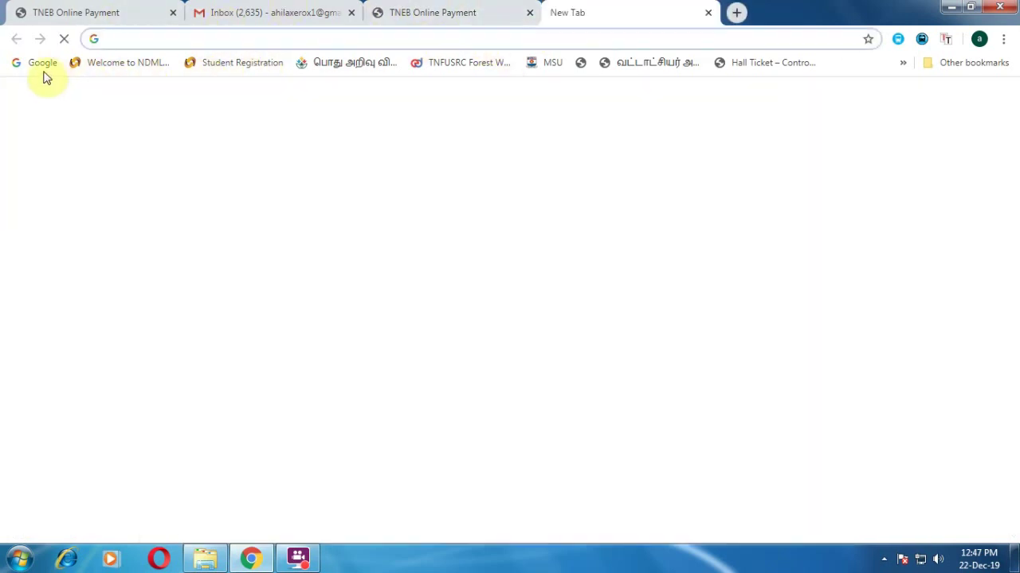
- Close the Windows colour-scheme warning and search Google for 'tneb service number'
{"action": "left_click", "coordinate": [43, 69]}
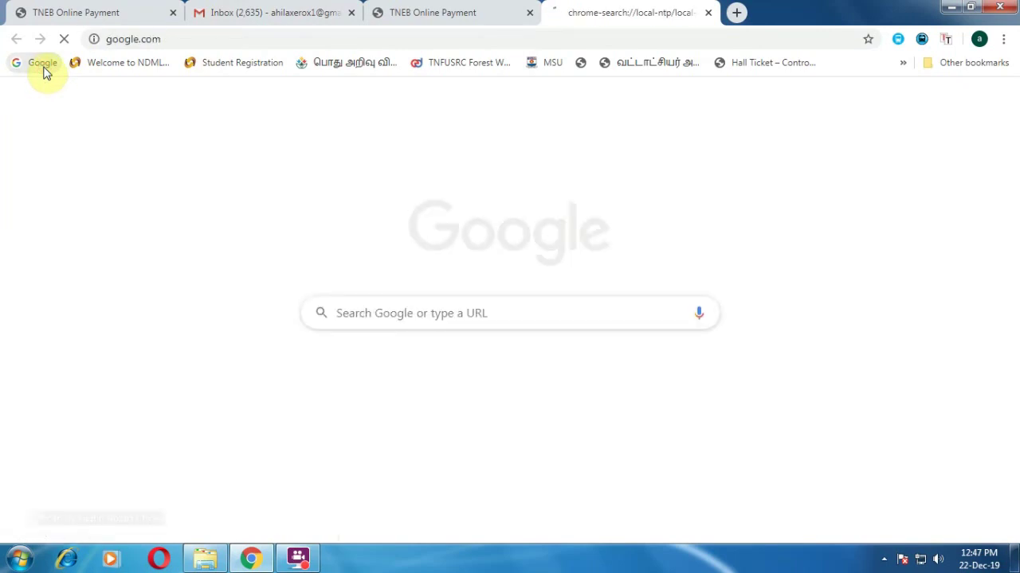
{"action": "left_click", "coordinate": [358, 304]}
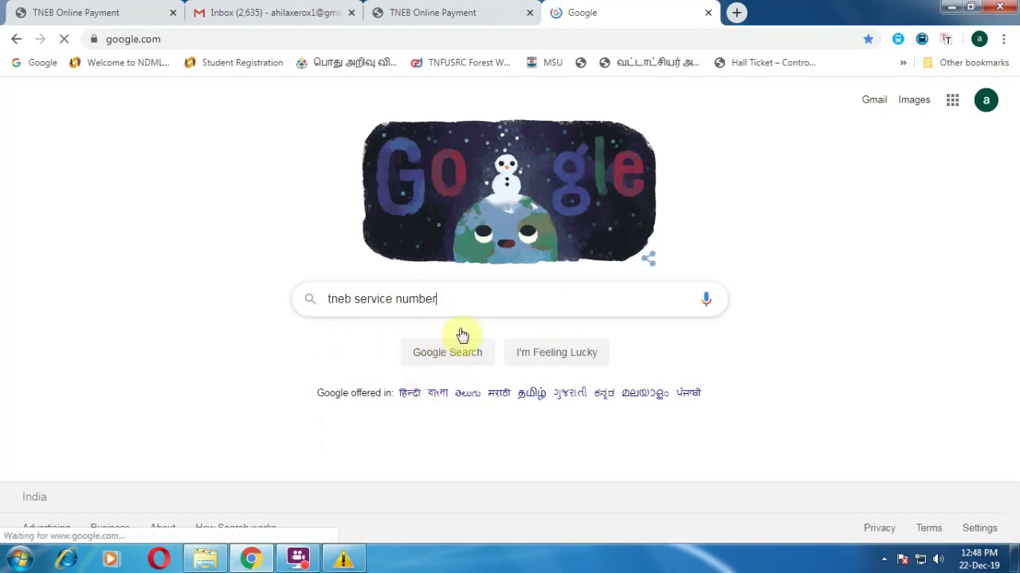
{"action": "left_click", "coordinate": [344, 560]}
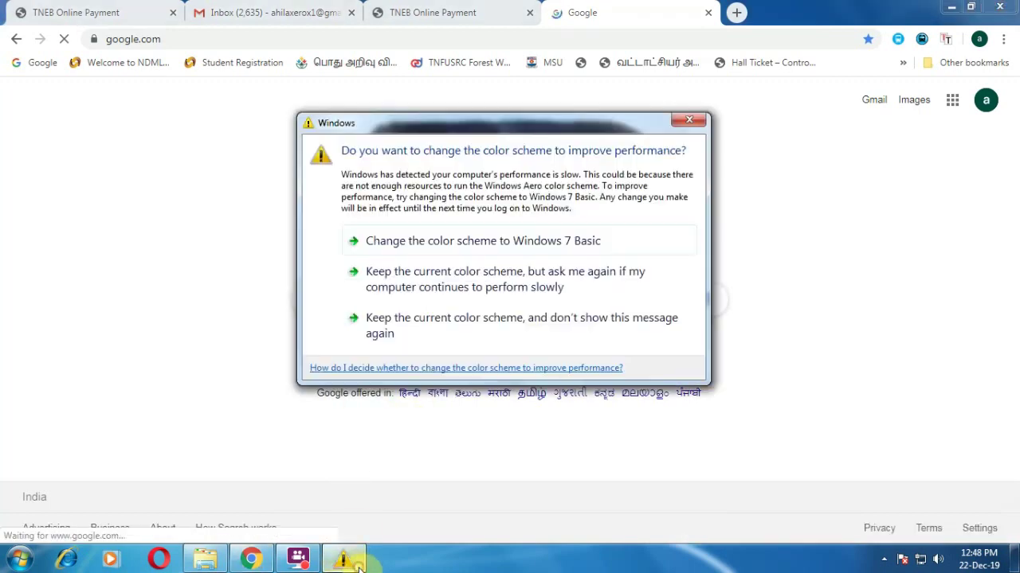
{"action": "left_click", "coordinate": [683, 124]}
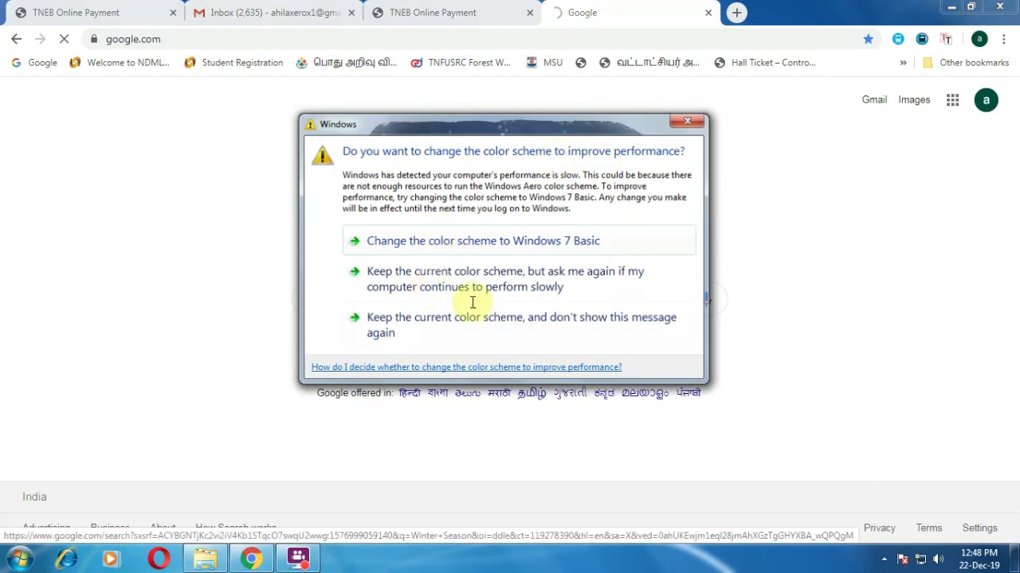
{"action": "left_click", "coordinate": [690, 126]}
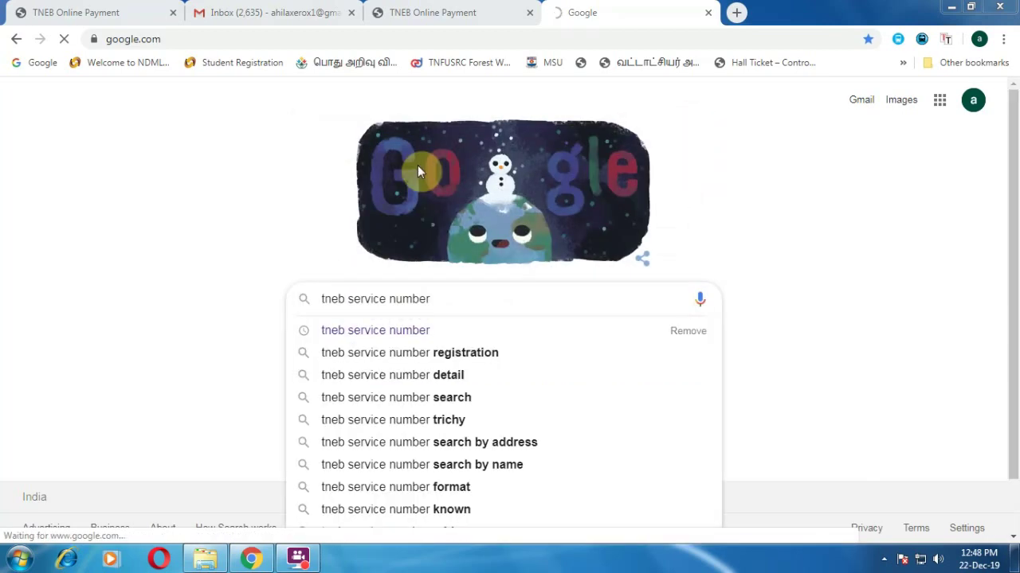
{"action": "key", "text": "Return"}
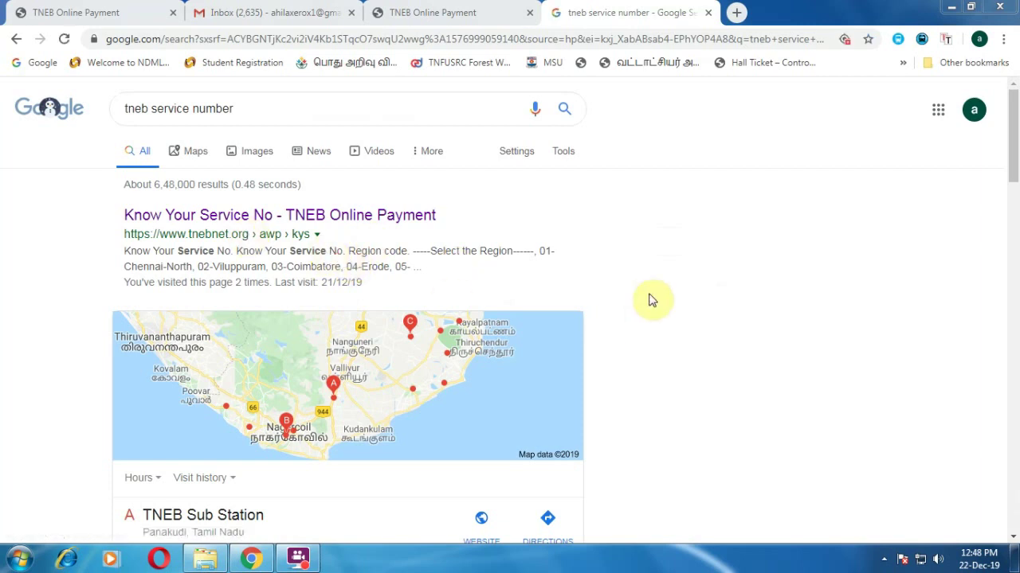
- Open the Know Your Service No form and set region 07-Tirunelveli
{"action": "left_click", "coordinate": [245, 226]}
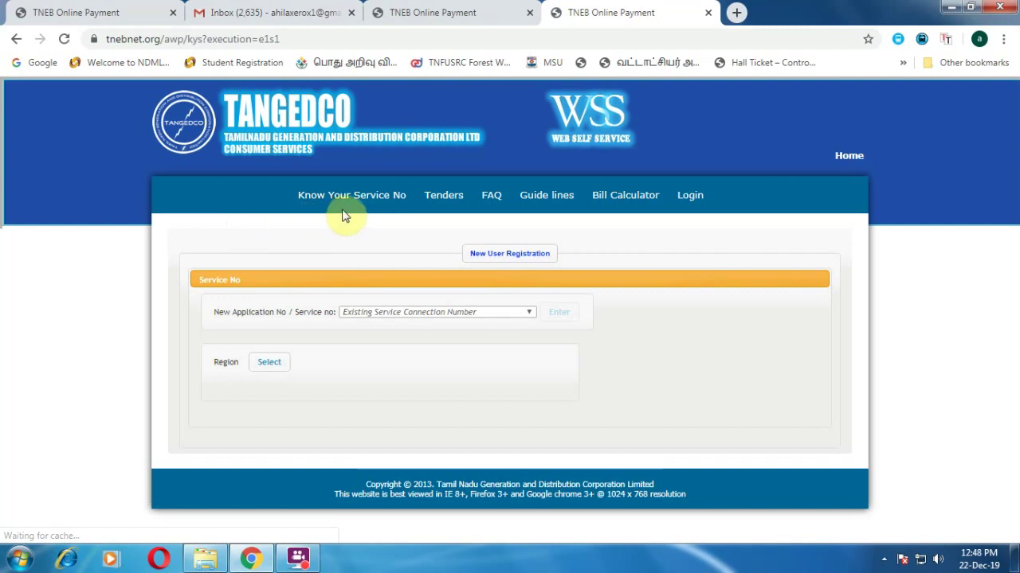
{"action": "left_click", "coordinate": [373, 197]}
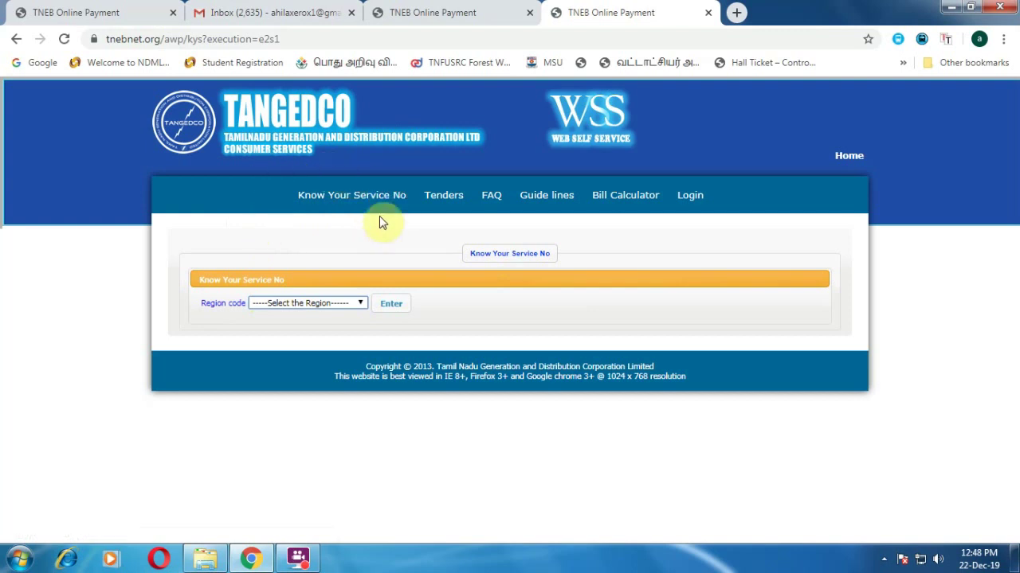
{"action": "left_click", "coordinate": [317, 305]}
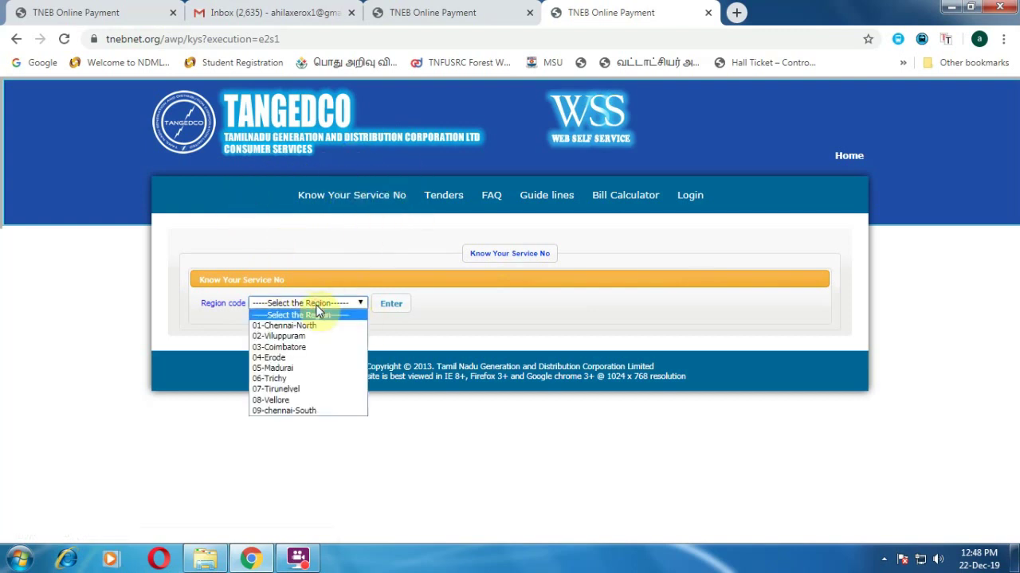
{"action": "left_click", "coordinate": [288, 389]}
{"action": "left_click", "coordinate": [399, 308]}
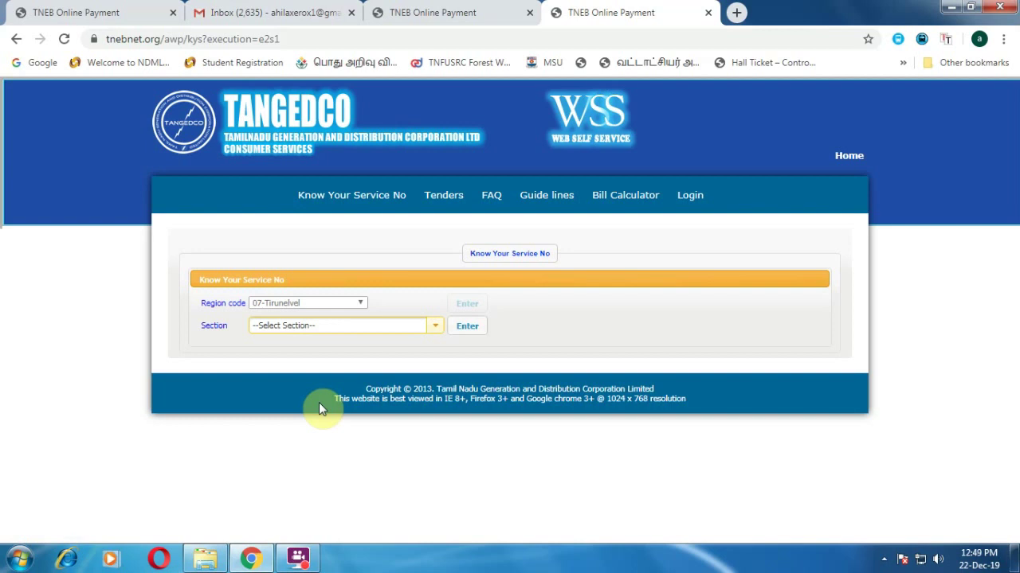
- Select section KOODAN KULAM(067) from the Section list
{"action": "left_click", "coordinate": [359, 330]}
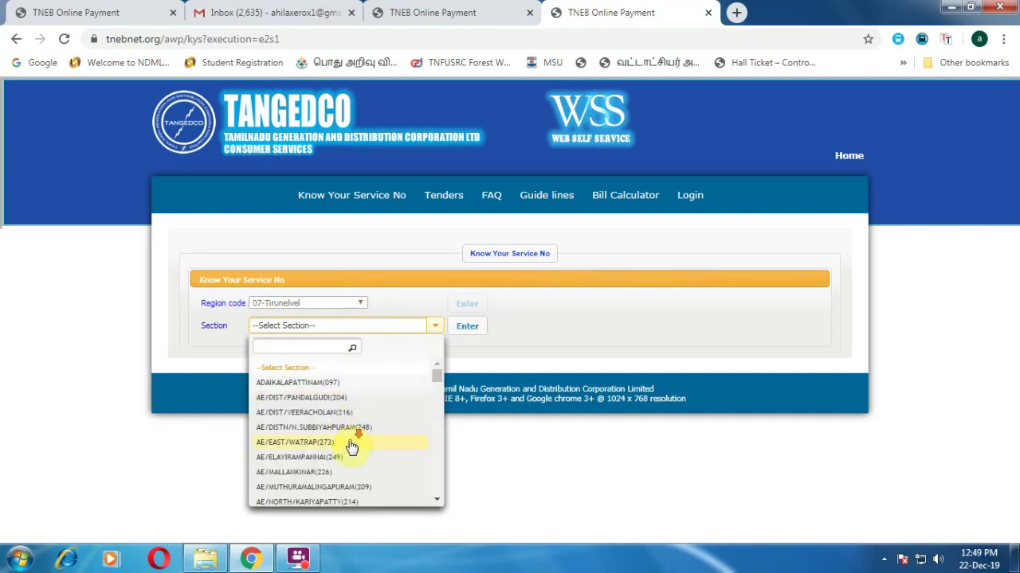
{"action": "scroll", "coordinate": [352, 443], "scroll_direction": "down", "scroll_amount": 2}
{"action": "scroll", "coordinate": [350, 450], "scroll_direction": "down", "scroll_amount": 6}
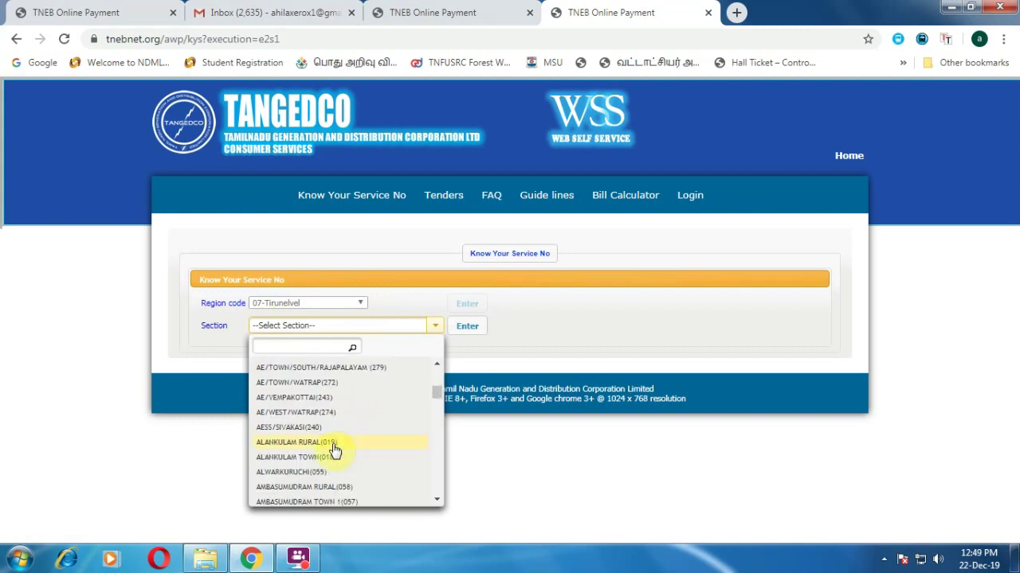
{"action": "scroll", "coordinate": [333, 450], "scroll_direction": "down", "scroll_amount": 8}
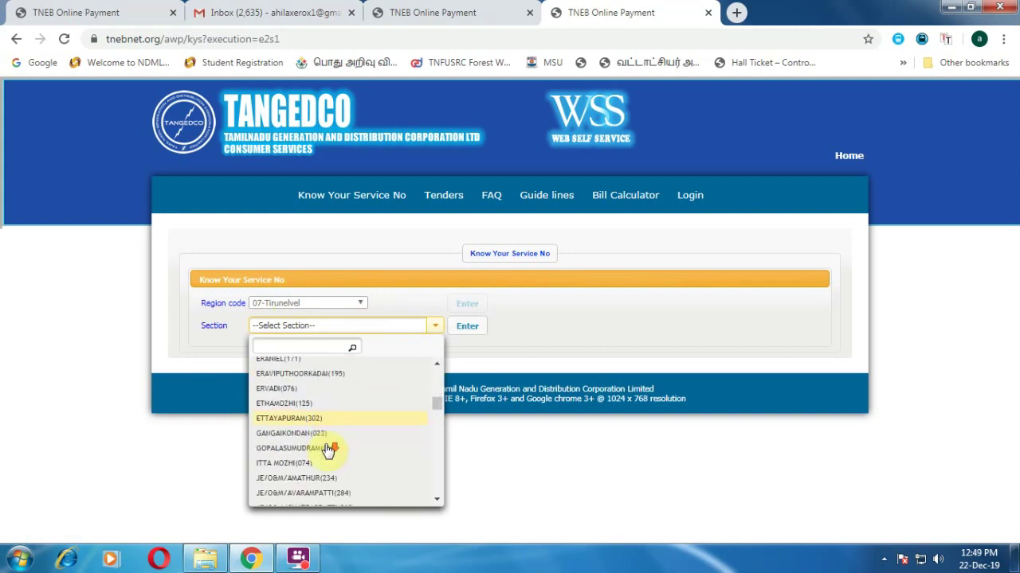
{"action": "scroll", "coordinate": [322, 451], "scroll_direction": "up", "scroll_amount": 3}
{"action": "scroll", "coordinate": [319, 453], "scroll_direction": "down", "scroll_amount": 10}
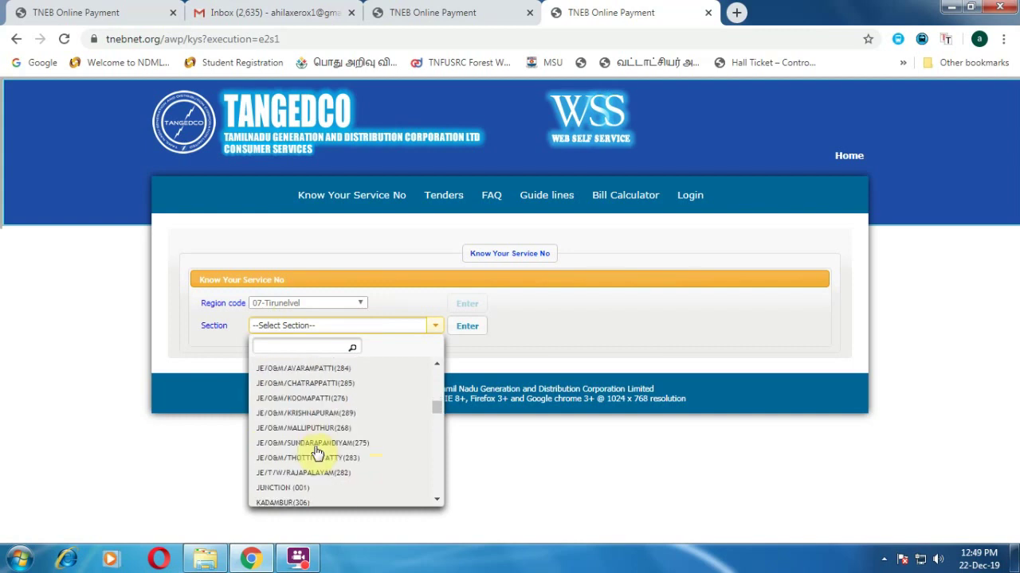
{"action": "scroll", "coordinate": [315, 453], "scroll_direction": "down", "scroll_amount": 6}
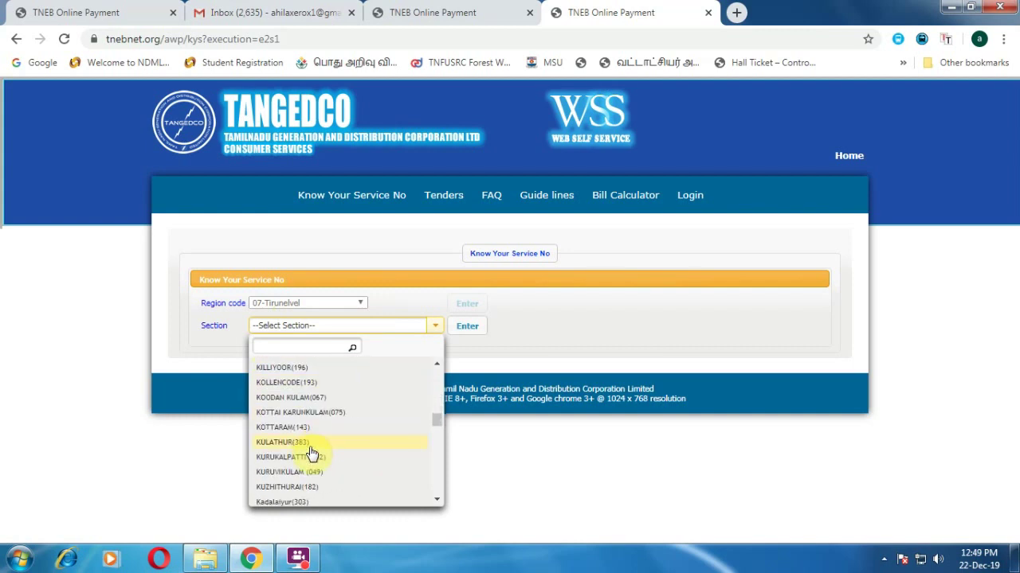
{"action": "scroll", "coordinate": [298, 454], "scroll_direction": "down", "scroll_amount": 2}
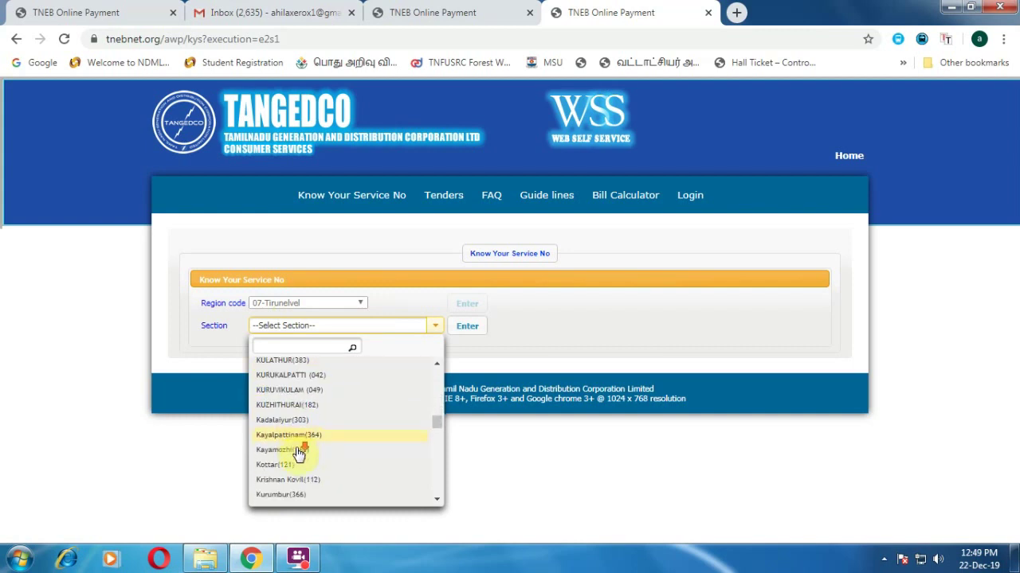
{"action": "scroll", "coordinate": [299, 454], "scroll_direction": "up", "scroll_amount": 4}
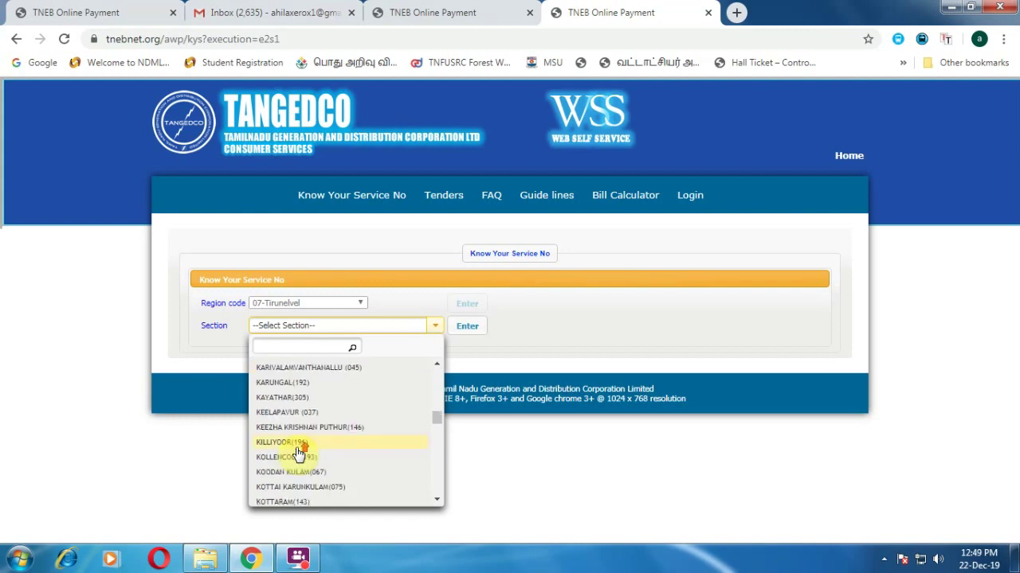
{"action": "scroll", "coordinate": [299, 453], "scroll_direction": "up", "scroll_amount": 5}
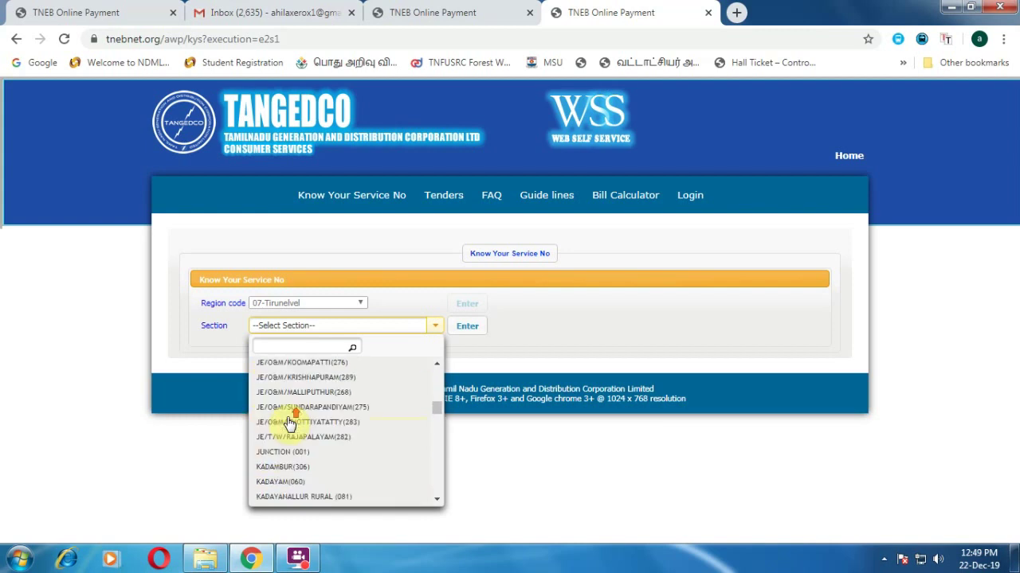
{"action": "scroll", "coordinate": [319, 458], "scroll_direction": "down", "scroll_amount": 3}
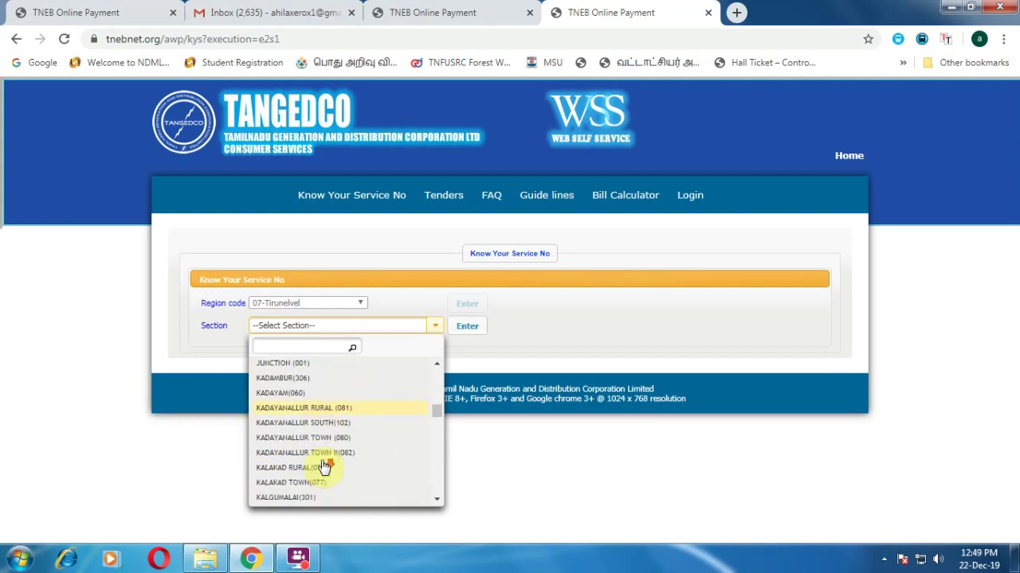
{"action": "scroll", "coordinate": [323, 458], "scroll_direction": "up", "scroll_amount": 2}
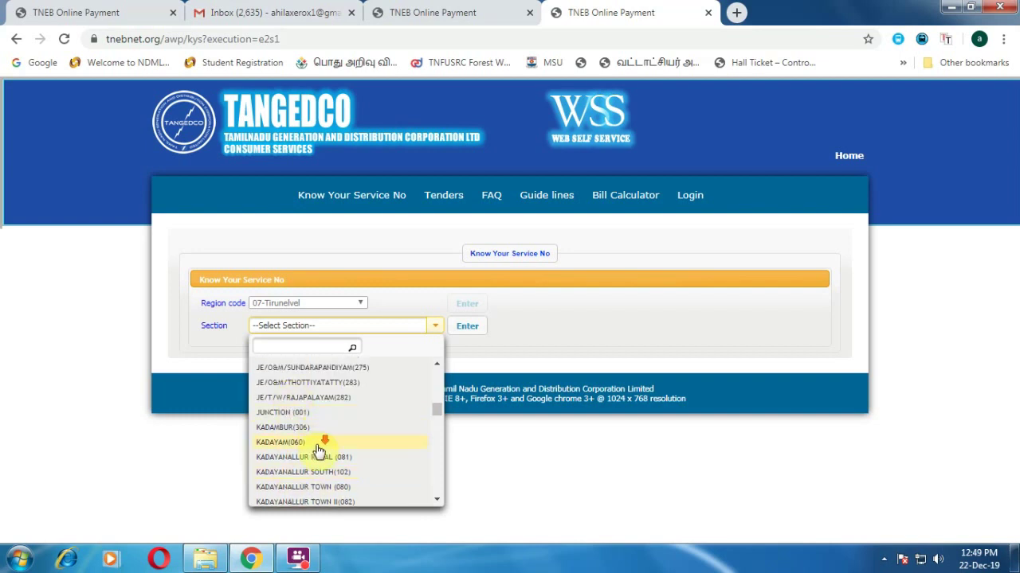
{"action": "scroll", "coordinate": [323, 458], "scroll_direction": "down", "scroll_amount": 3}
{"action": "scroll", "coordinate": [341, 470], "scroll_direction": "down", "scroll_amount": 3}
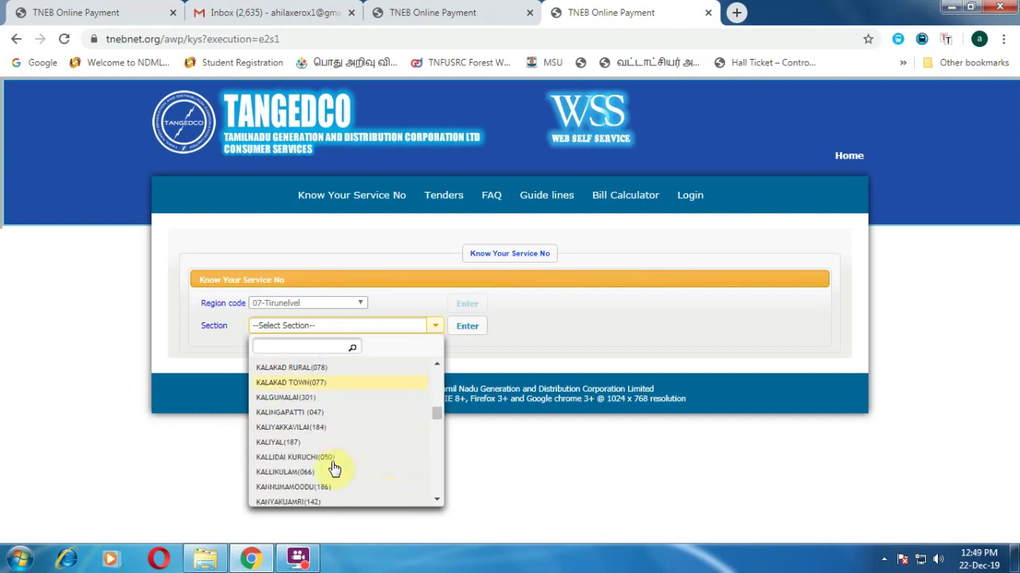
{"action": "scroll", "coordinate": [314, 483], "scroll_direction": "down", "scroll_amount": 3}
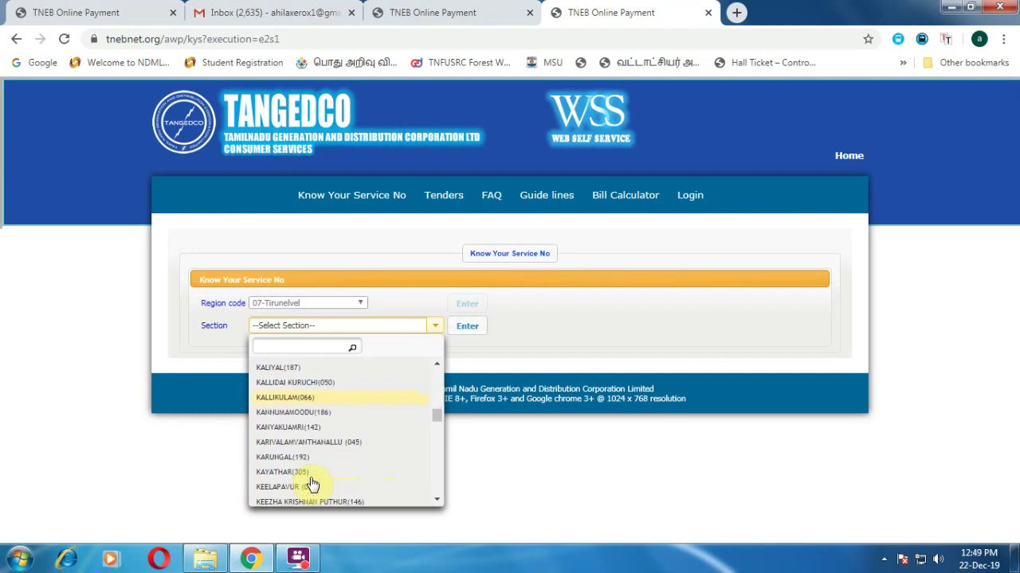
{"action": "scroll", "coordinate": [294, 438], "scroll_direction": "down", "scroll_amount": 3}
{"action": "scroll", "coordinate": [316, 477], "scroll_direction": "down", "scroll_amount": 3}
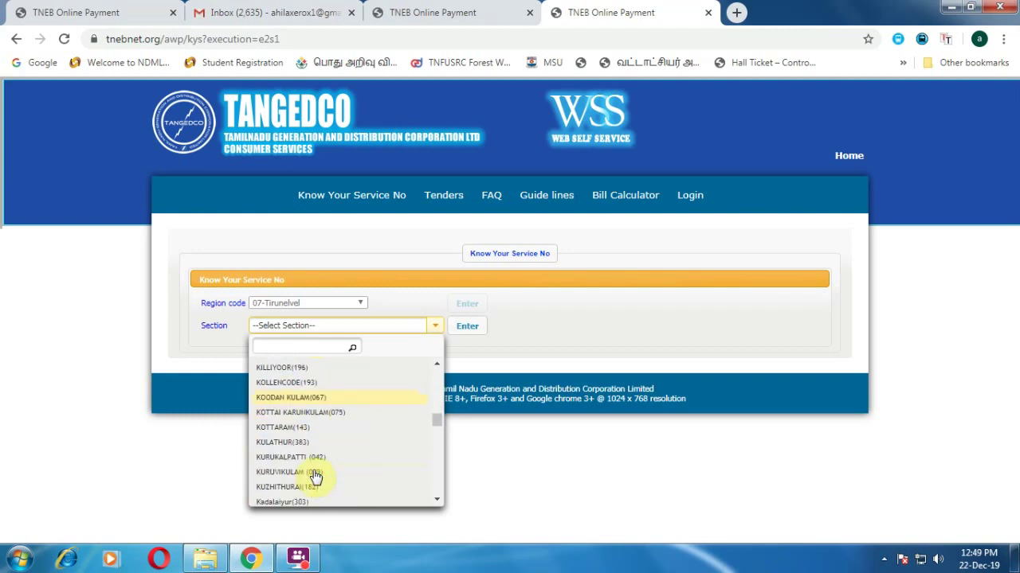
{"action": "left_click", "coordinate": [311, 397]}
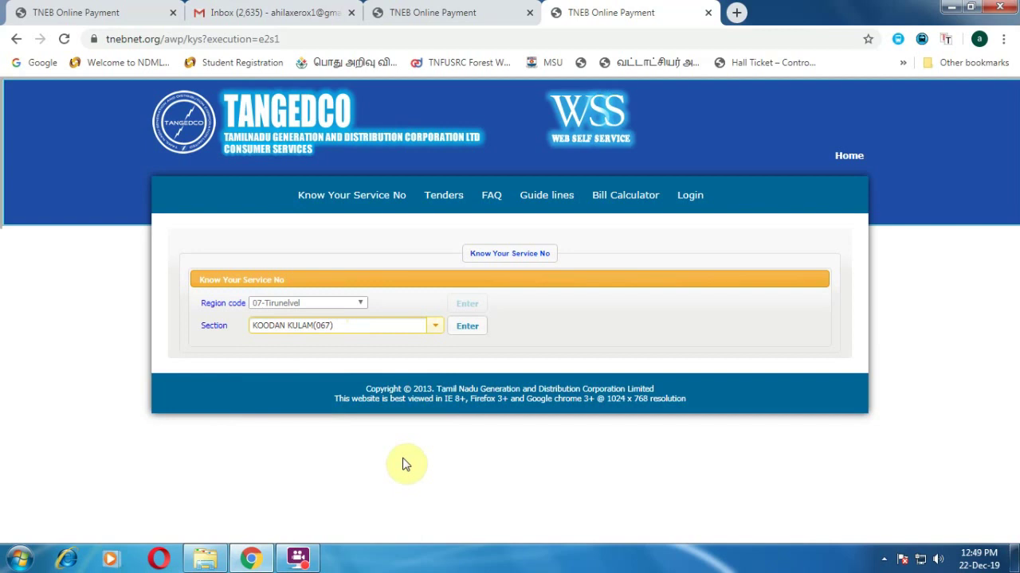
- Load distributions, close the Translate offer, and confirm distribution KOODANKULAM C(003)
{"action": "left_click", "coordinate": [467, 330]}
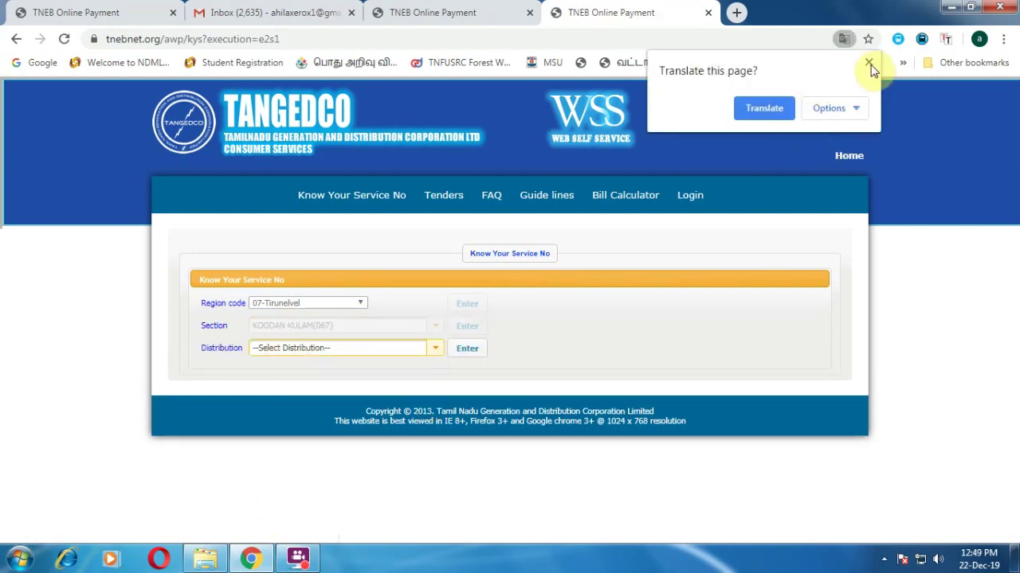
{"action": "left_click", "coordinate": [423, 353]}
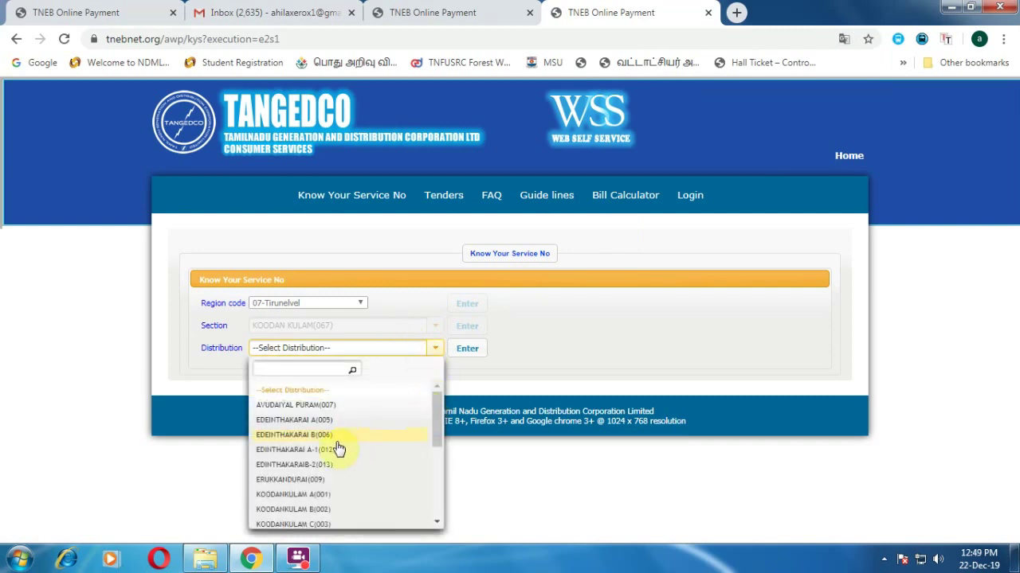
{"action": "scroll", "coordinate": [337, 446], "scroll_direction": "down", "scroll_amount": 2}
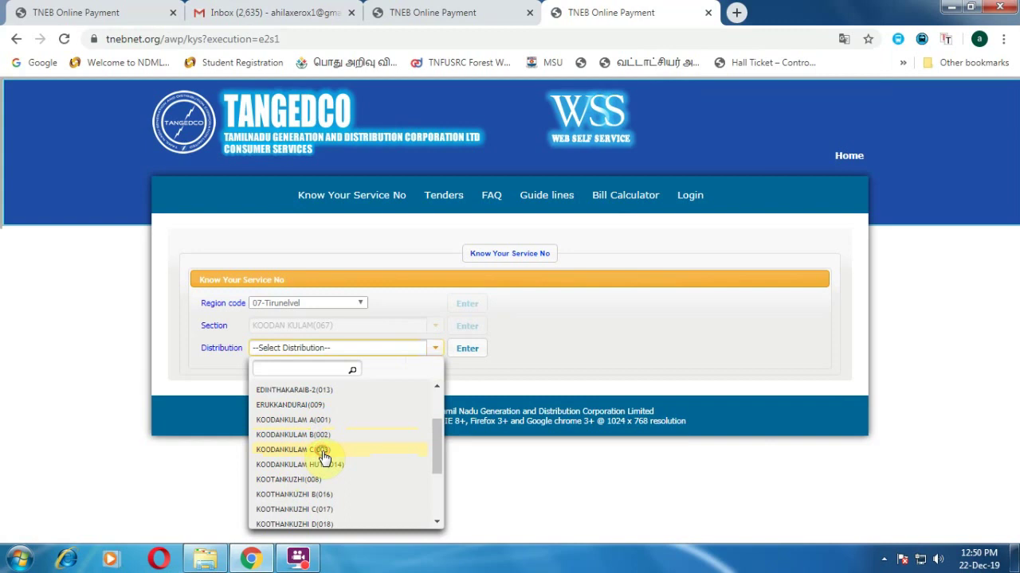
{"action": "left_click", "coordinate": [324, 451]}
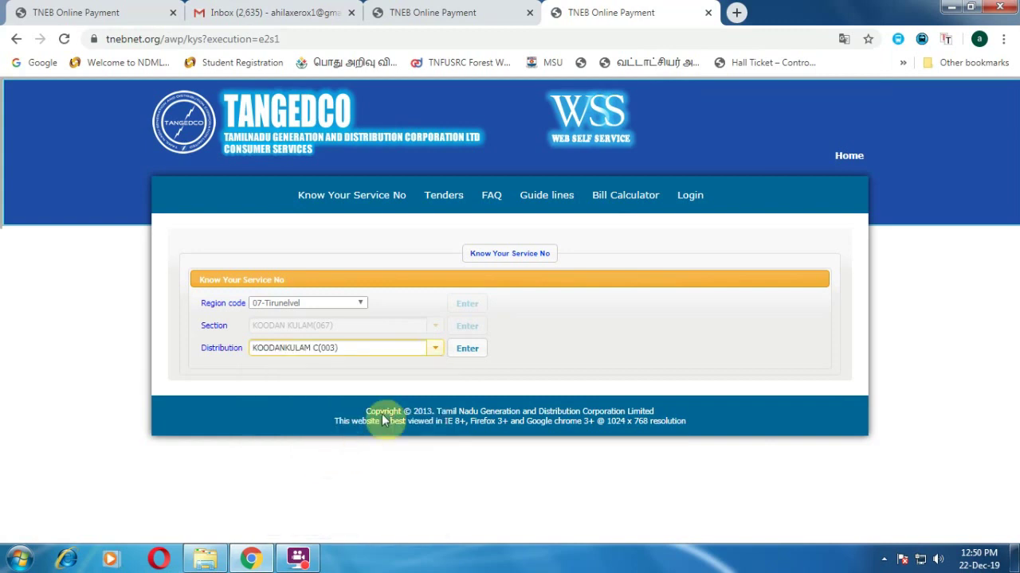
{"action": "left_click", "coordinate": [463, 353]}
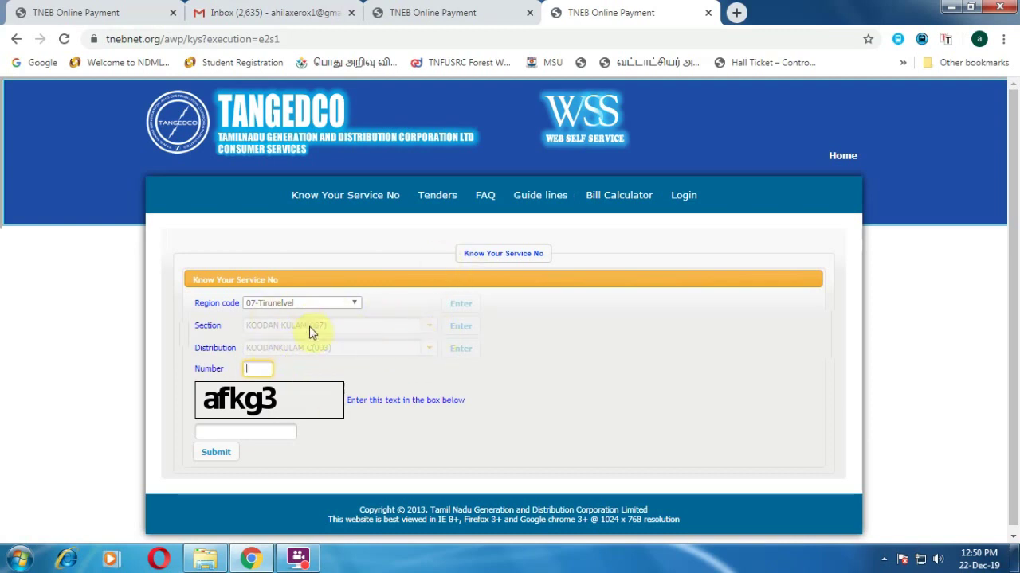
- On the registration tab, enter the consumer number and run Check detail
{"action": "left_click", "coordinate": [434, 9]}
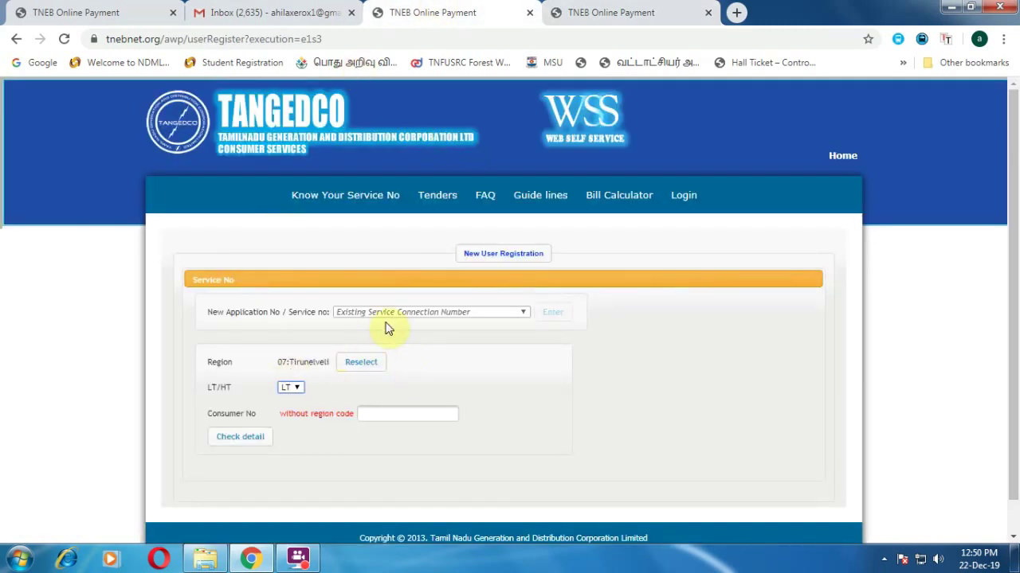
{"action": "left_click", "coordinate": [393, 418]}
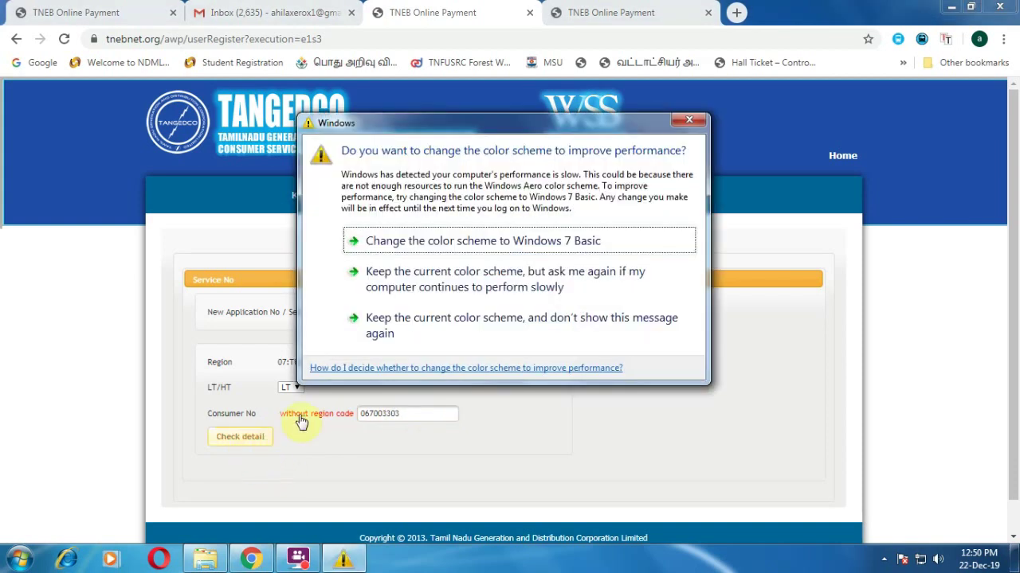
{"action": "left_click", "coordinate": [689, 120]}
{"action": "left_click", "coordinate": [389, 423]}
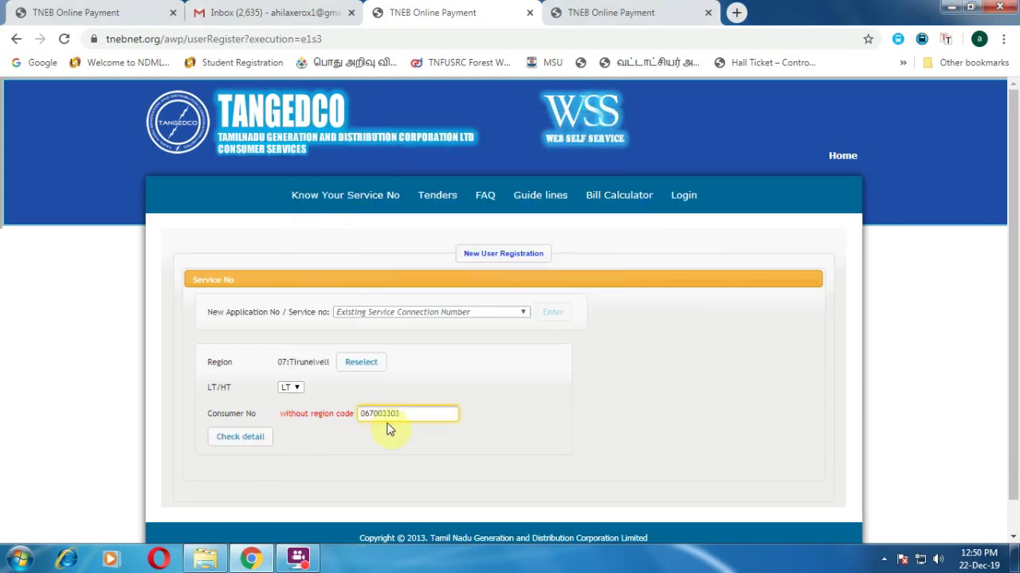
{"action": "left_click", "coordinate": [243, 441]}
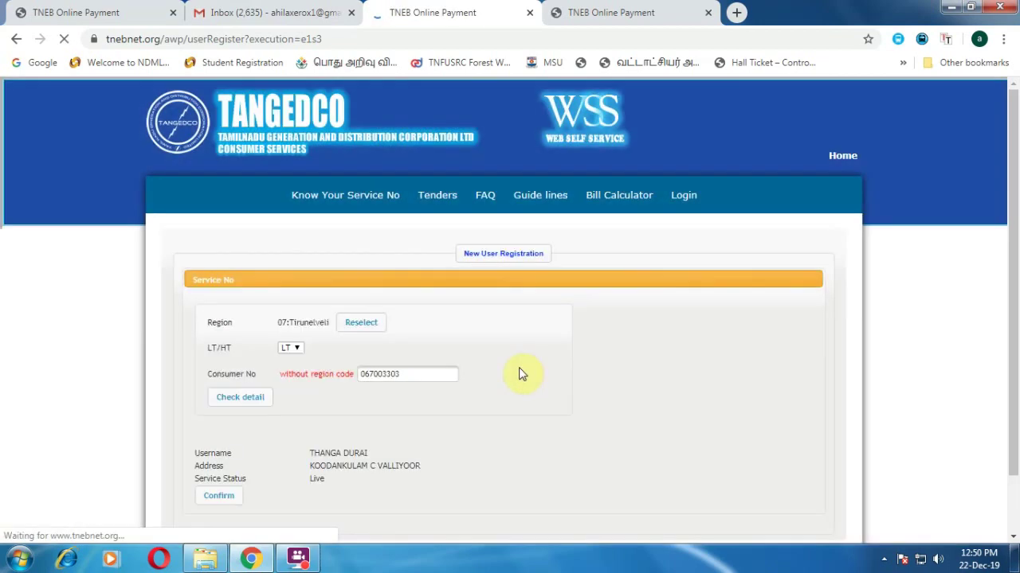
- Select the Consumer No value and confirm the listed service details
{"action": "scroll", "coordinate": [400, 449], "scroll_direction": "down", "scroll_amount": 1}
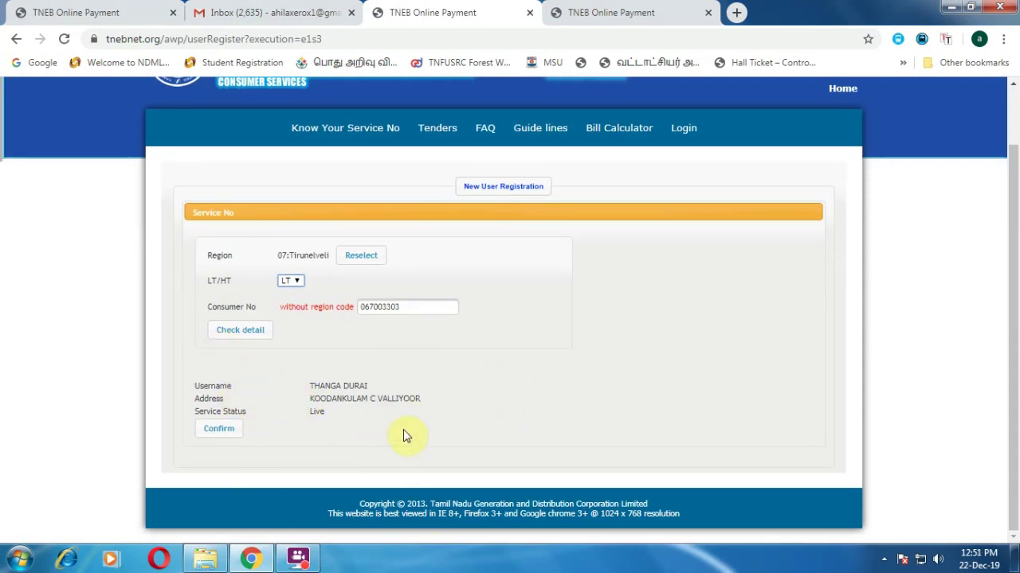
{"action": "left_click_drag", "start_coordinate": [410, 307], "coordinate": [258, 312]}
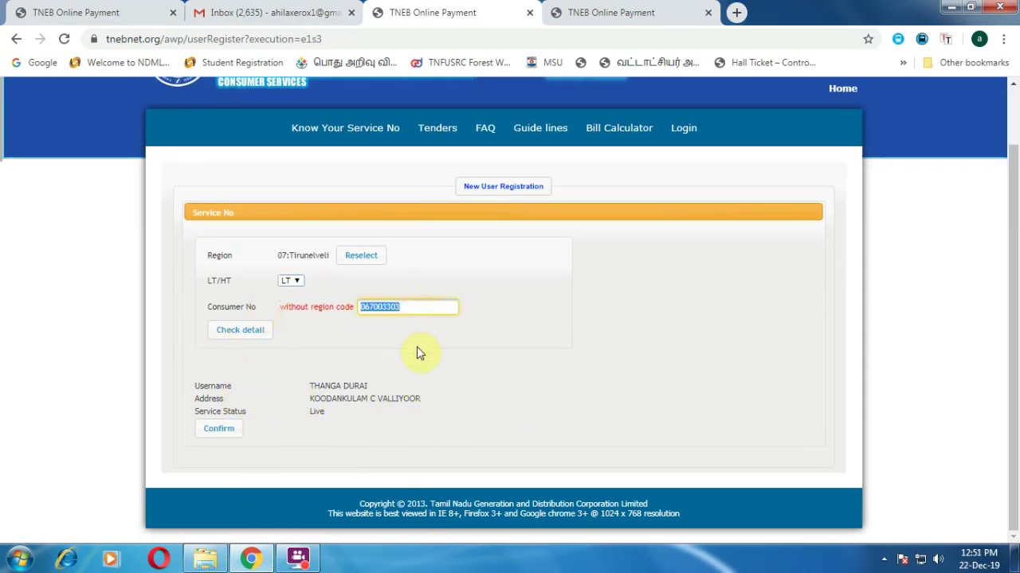
{"action": "left_click", "coordinate": [422, 395]}
{"action": "double_click", "coordinate": [415, 306]}
{"action": "left_click", "coordinate": [218, 429]}
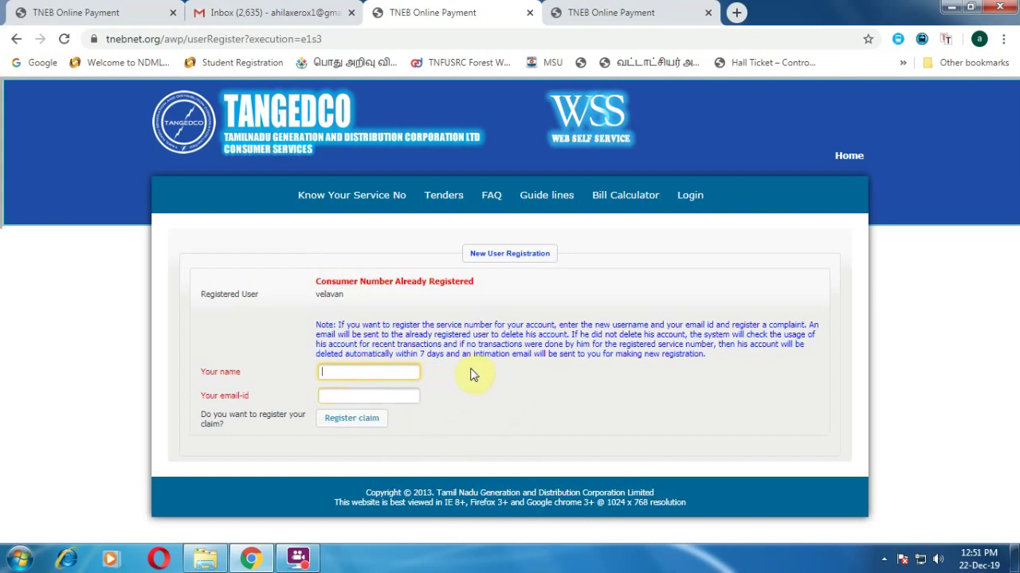
{"action": "left_click_drag", "start_coordinate": [330, 281], "coordinate": [489, 288]}
{"action": "left_click", "coordinate": [492, 294]}
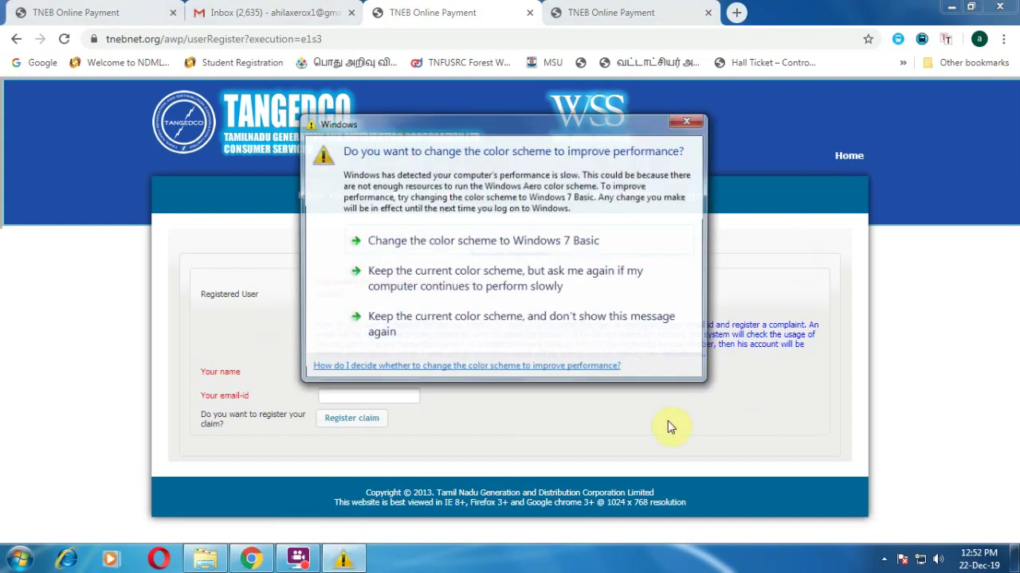
{"action": "left_click", "coordinate": [686, 123]}
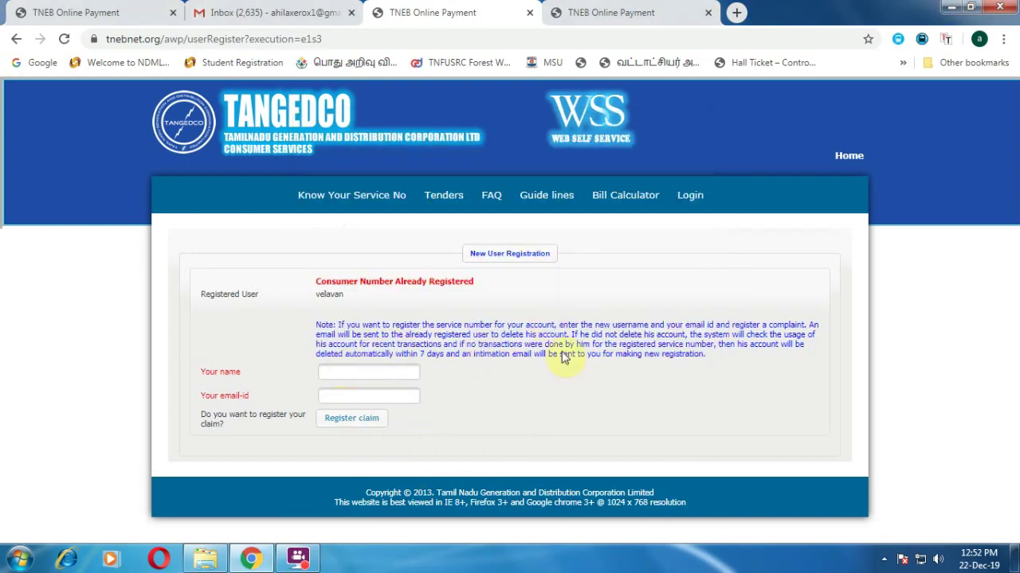
- From the first tab, search Google for 'tneb' and open the 'Electricity Bill Payment - TNEB Online Payment' result
{"action": "left_click", "coordinate": [49, 10]}
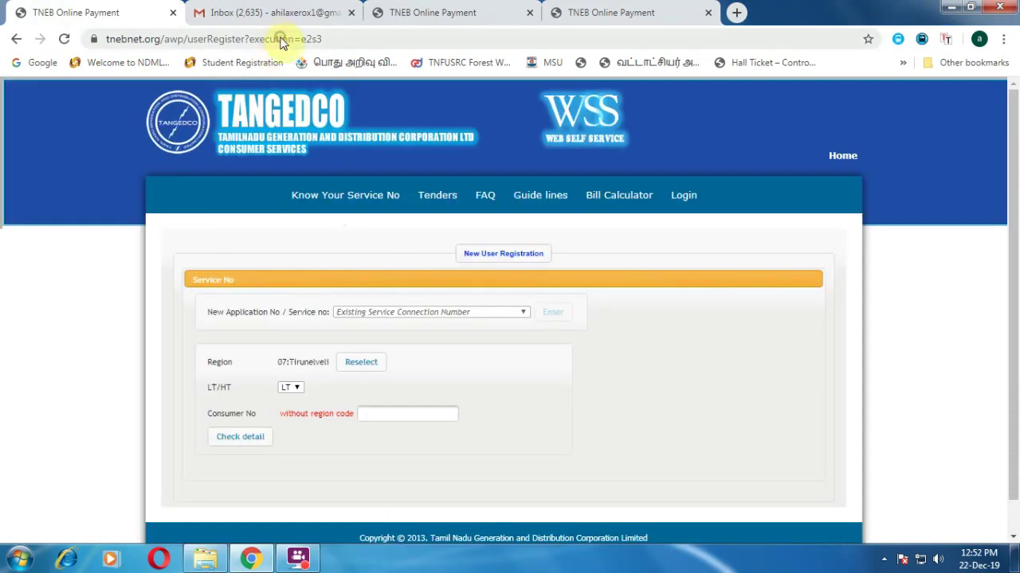
{"action": "left_click", "coordinate": [284, 39]}
{"action": "left_click", "coordinate": [40, 62]}
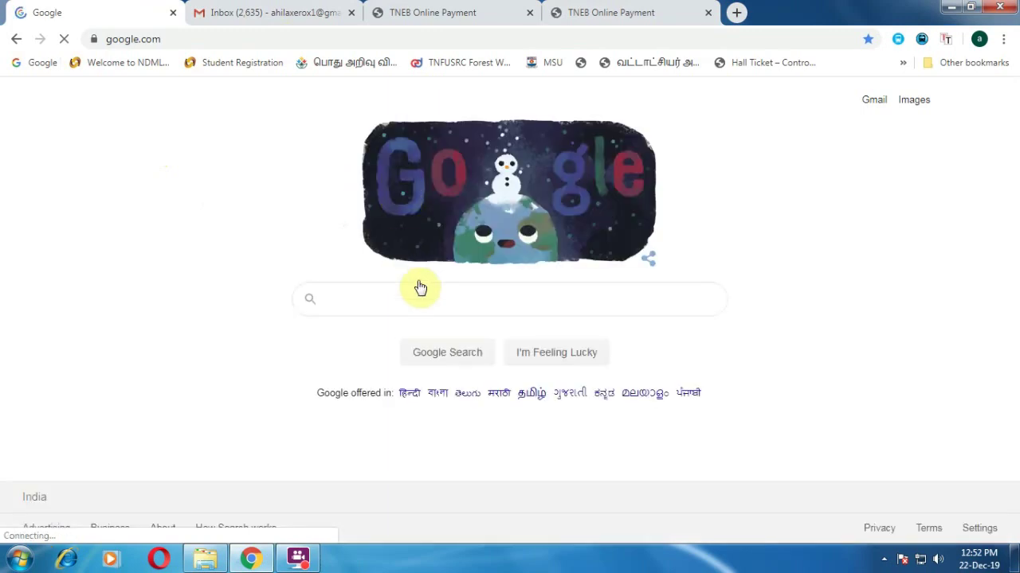
{"action": "left_click", "coordinate": [443, 298]}
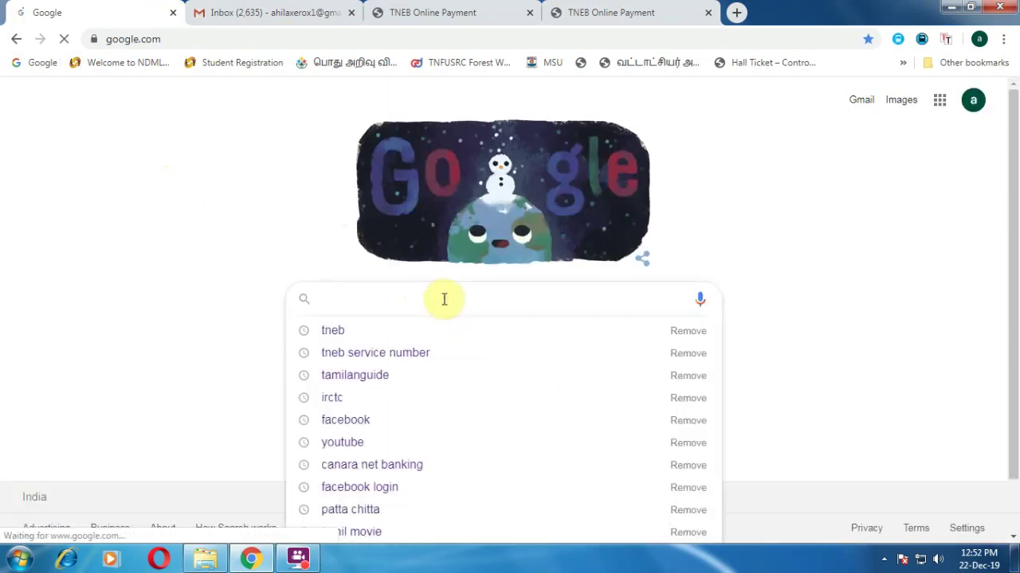
{"action": "type", "text": "tneb"}
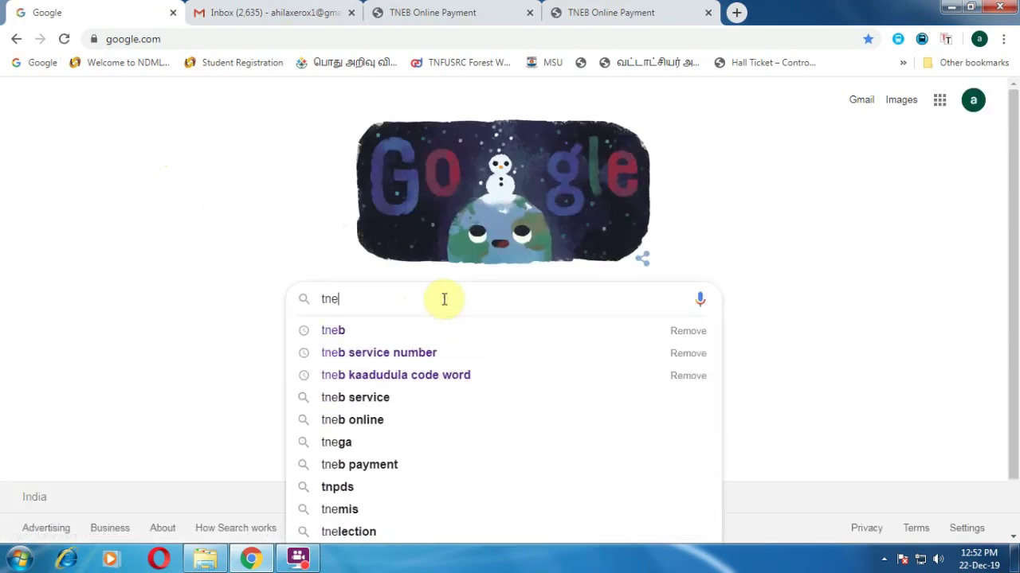
{"action": "left_click", "coordinate": [398, 326]}
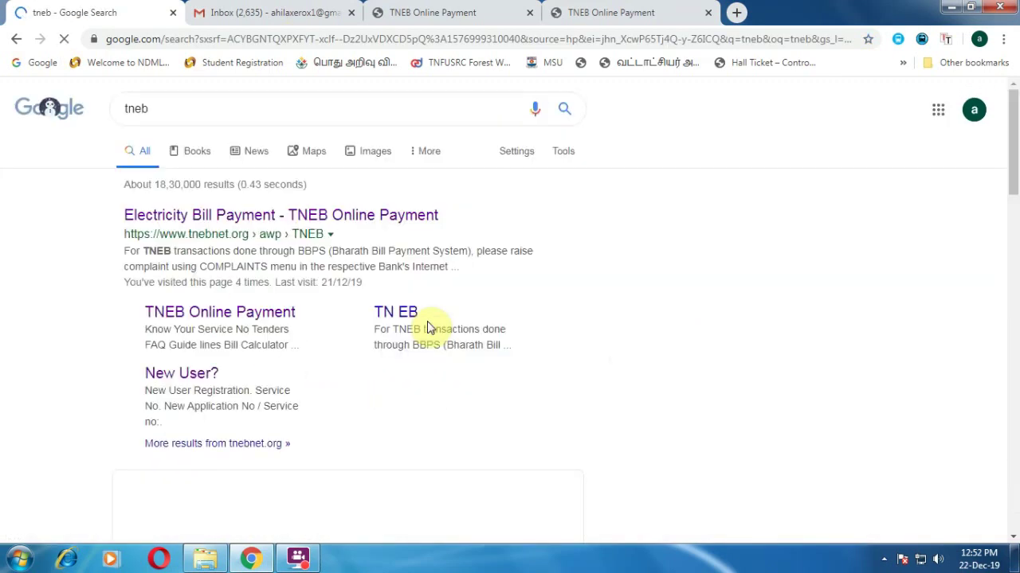
{"action": "left_click", "coordinate": [273, 219]}
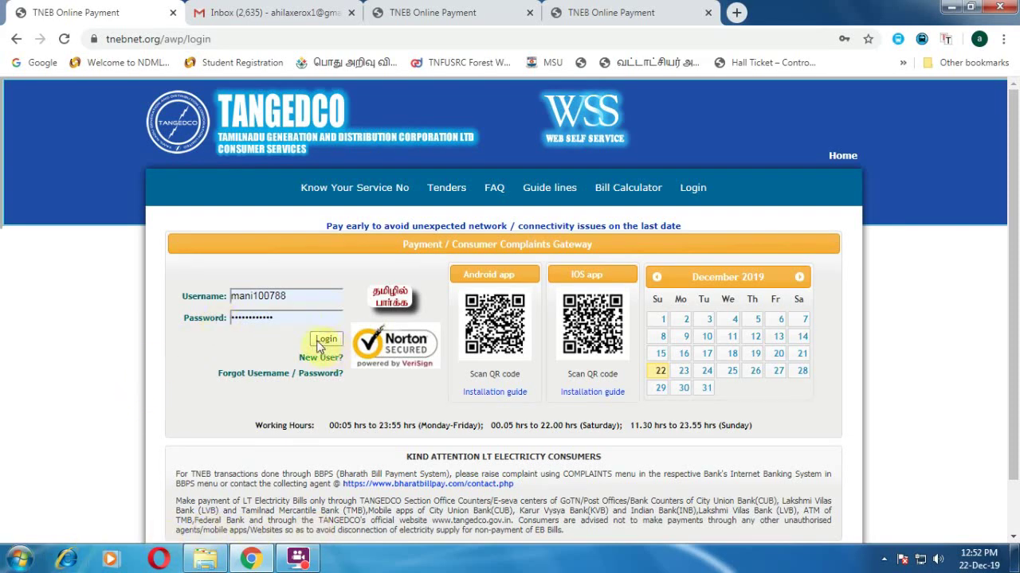
- Log in to the TNEB account with the saved username and password
{"action": "left_click", "coordinate": [313, 298]}
{"action": "left_click", "coordinate": [292, 253]}
{"action": "left_click", "coordinate": [327, 341]}
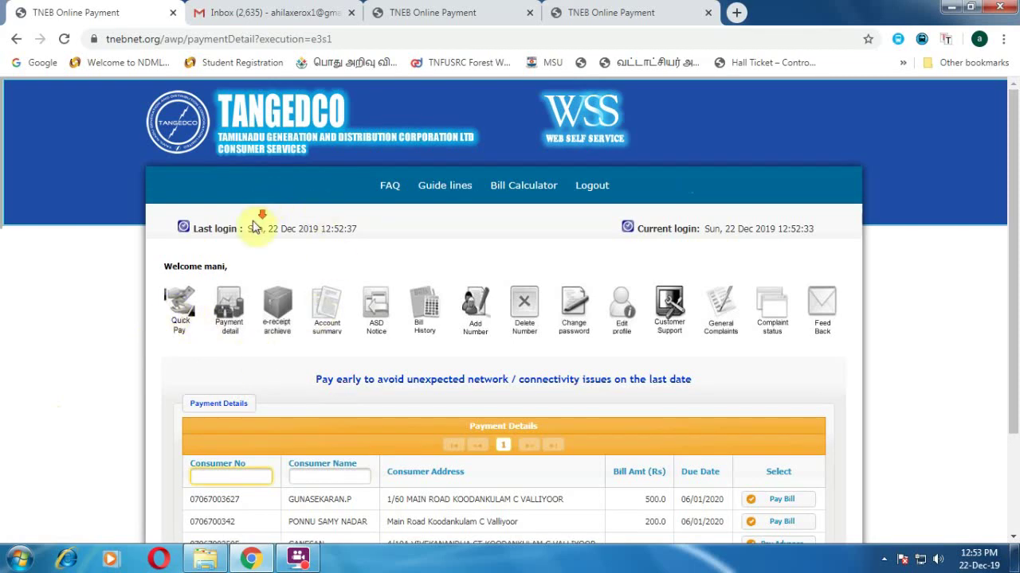
- Open the Quick Pay form from the dashboard
{"action": "scroll", "coordinate": [262, 335], "scroll_direction": "down", "scroll_amount": 3}
{"action": "scroll", "coordinate": [875, 190], "scroll_direction": "up", "scroll_amount": 3}
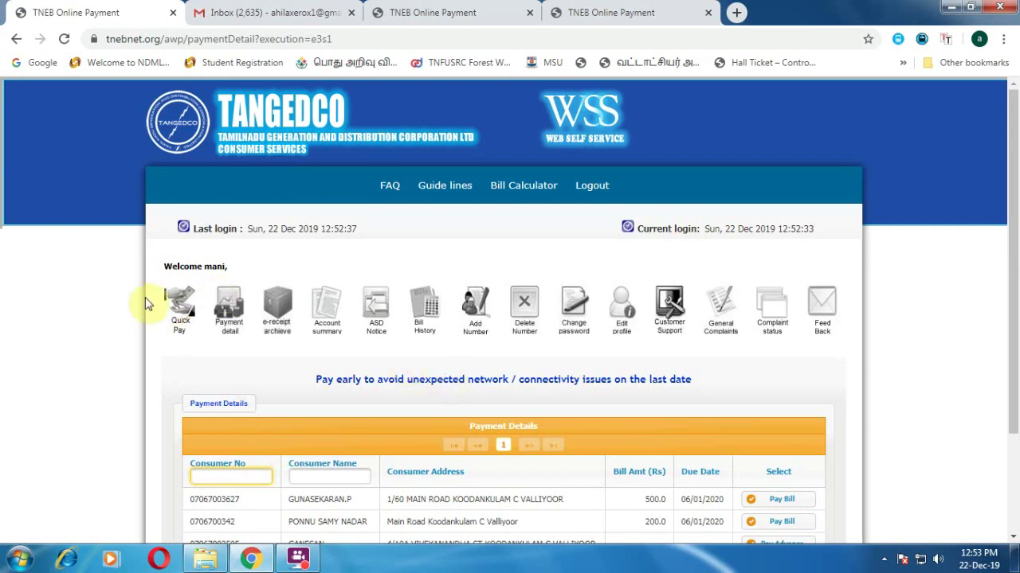
{"action": "left_click", "coordinate": [174, 310]}
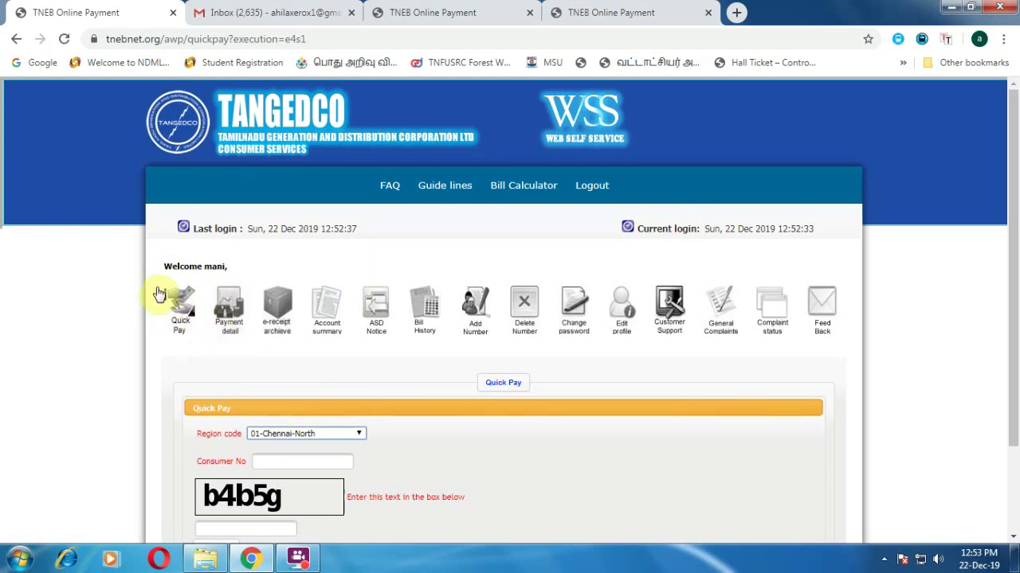
- Look up the service in Quick Pay using region 07-Tirunelveli, the consumer number and the captcha
{"action": "left_click", "coordinate": [309, 438]}
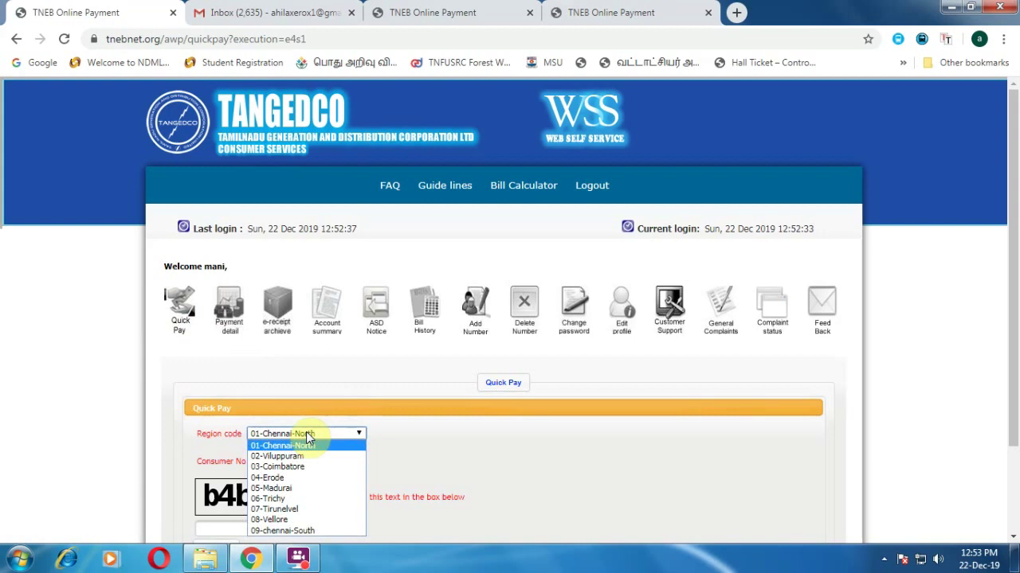
{"action": "left_click", "coordinate": [299, 509]}
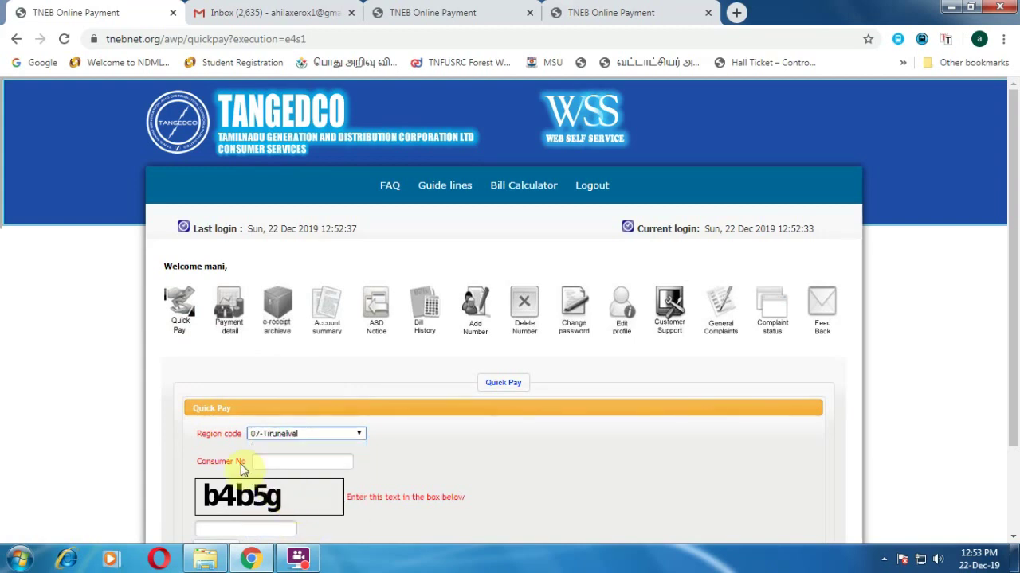
{"action": "left_click", "coordinate": [289, 462]}
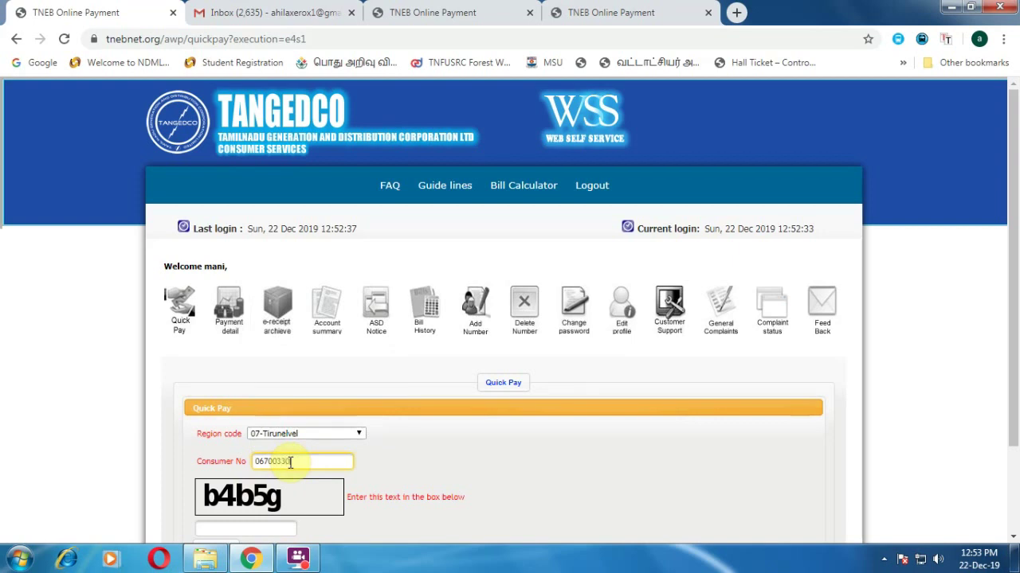
{"action": "scroll", "coordinate": [271, 478], "scroll_direction": "down", "scroll_amount": 2}
{"action": "left_click", "coordinate": [242, 455]}
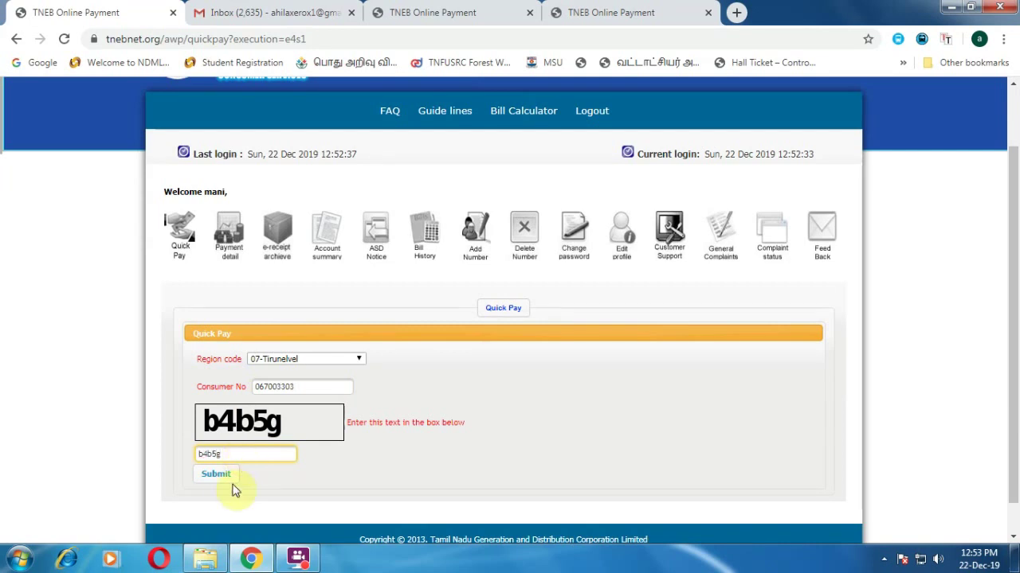
{"action": "left_click", "coordinate": [216, 475]}
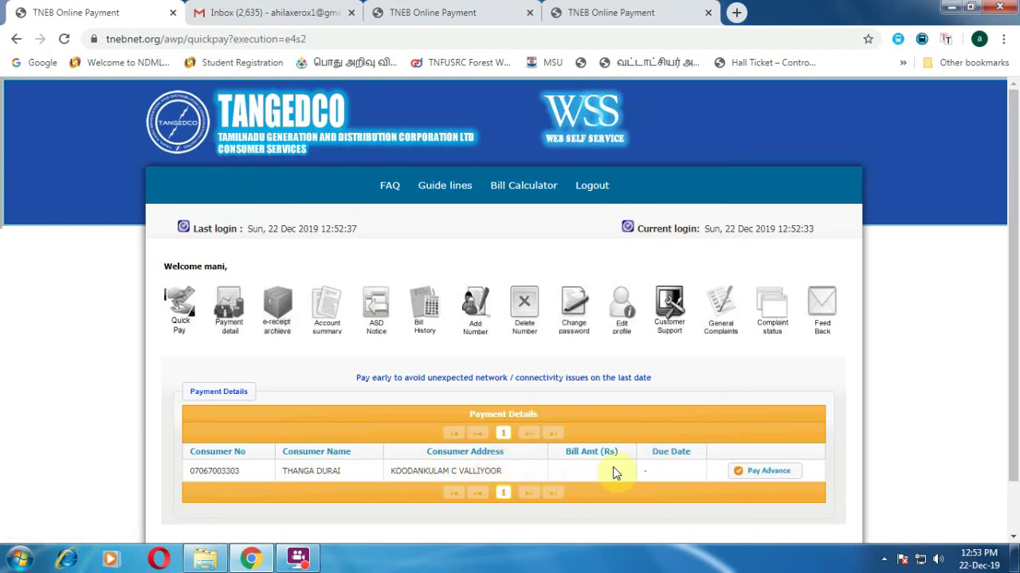
- Choose Pay Advance on the consumer's row in the Payment Details table
{"action": "left_click", "coordinate": [669, 474]}
{"action": "left_click", "coordinate": [666, 473]}
{"action": "triple_click", "coordinate": [666, 471]}
{"action": "left_click", "coordinate": [663, 470]}
{"action": "mouse_move", "coordinate": [302, 562]}
{"action": "left_click", "coordinate": [770, 473]}
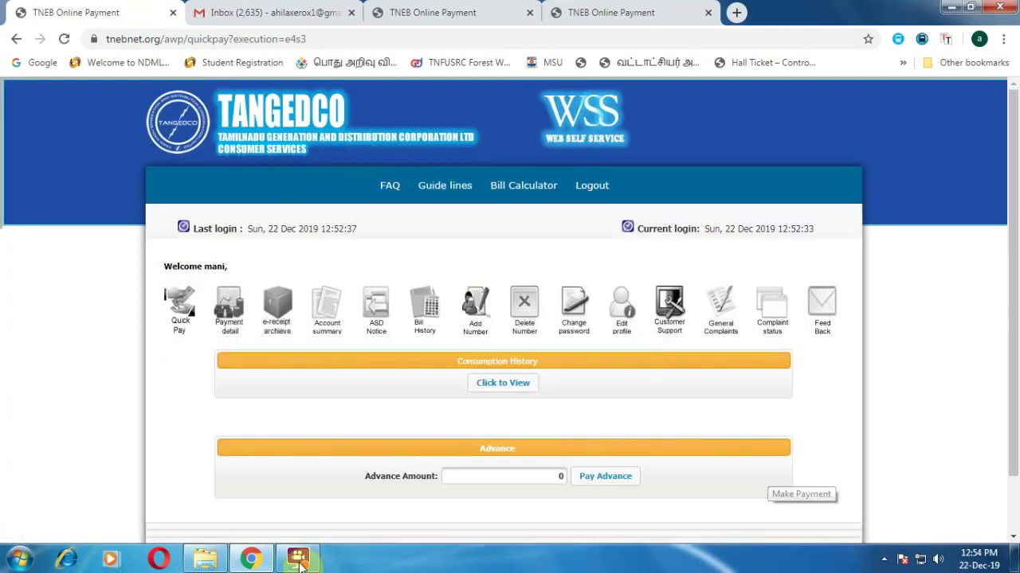
- Enter and submit an advance amount of Rs. 100
{"action": "scroll", "coordinate": [522, 430], "scroll_direction": "down", "scroll_amount": 2}
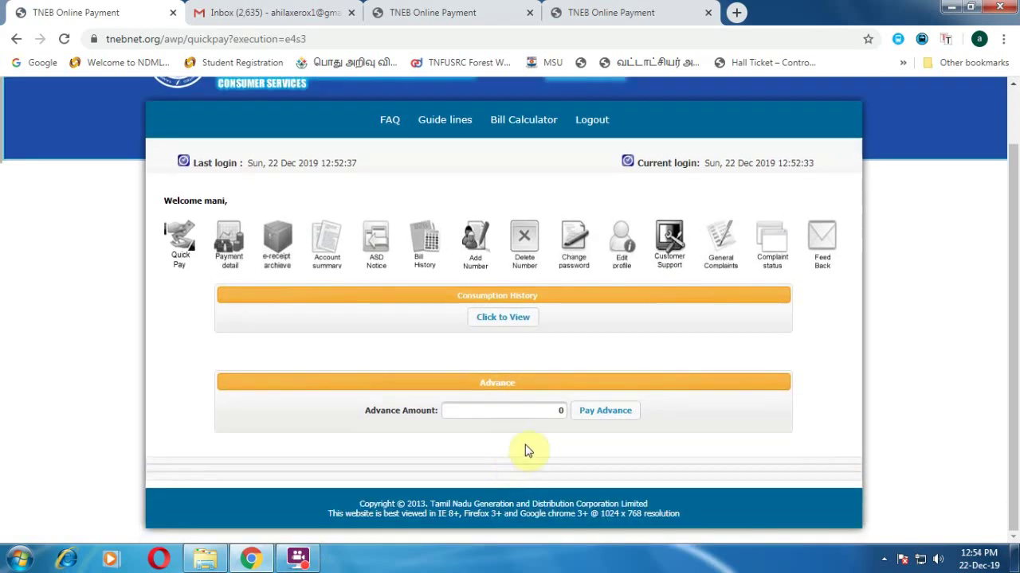
{"action": "left_click", "coordinate": [514, 413]}
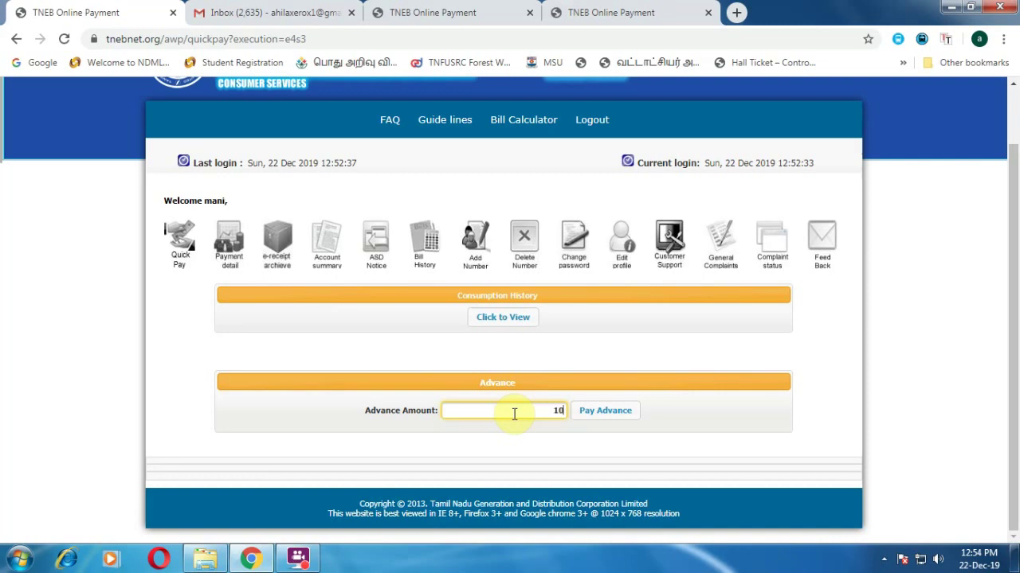
{"action": "left_click", "coordinate": [607, 415]}
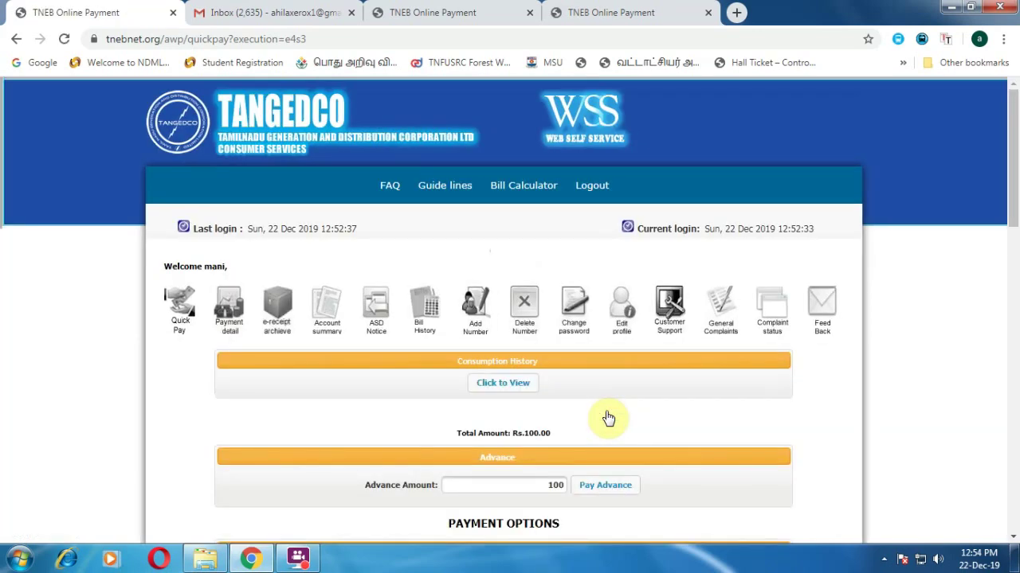
{"action": "scroll", "coordinate": [608, 418], "scroll_direction": "down", "scroll_amount": 2}
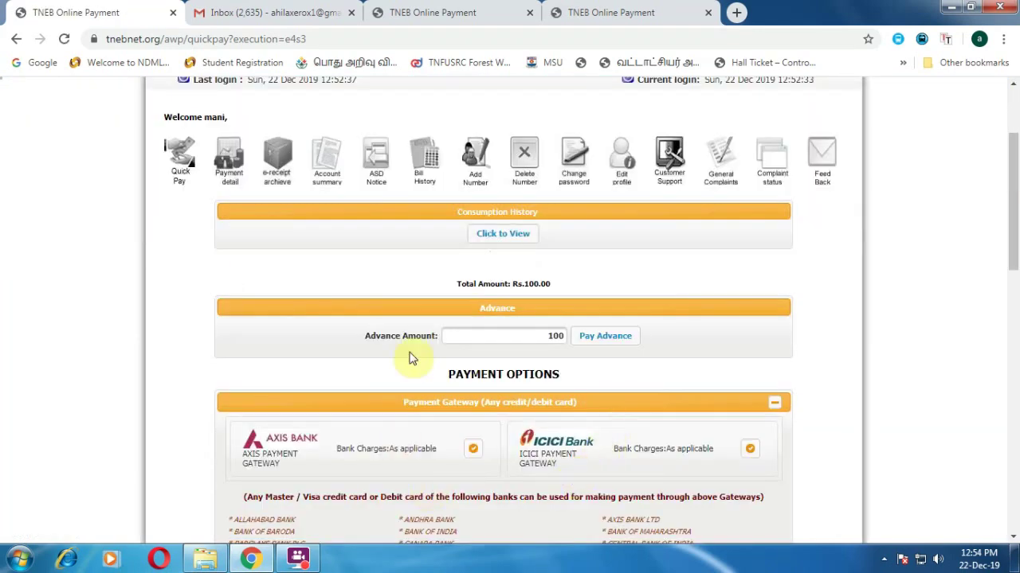
{"action": "double_click", "coordinate": [552, 337]}
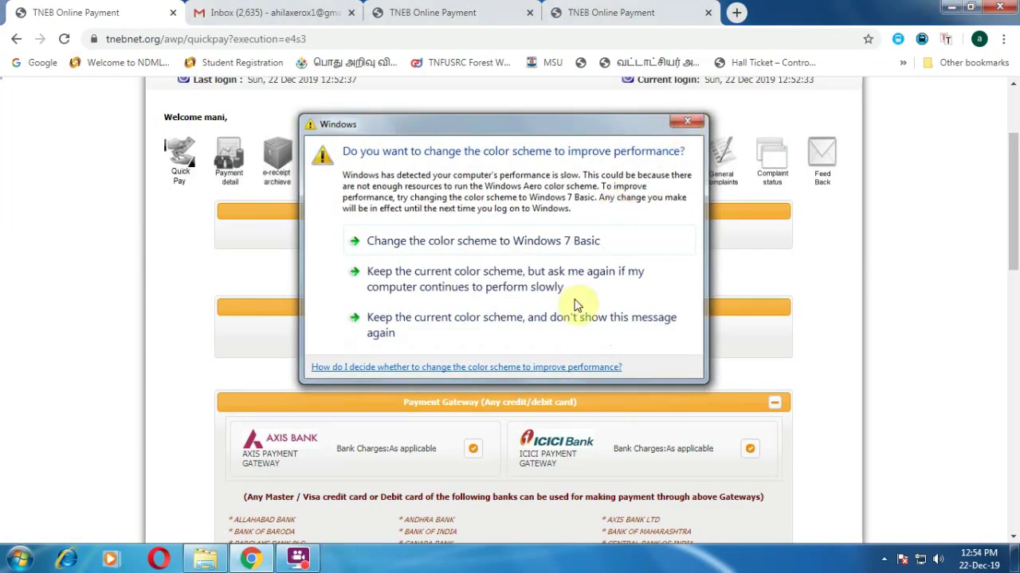
- Dismiss the Windows performance prompt and select CAN NET BANKING under Net Banking
{"action": "left_click", "coordinate": [577, 305]}
{"action": "scroll", "coordinate": [609, 414], "scroll_direction": "down", "scroll_amount": 2}
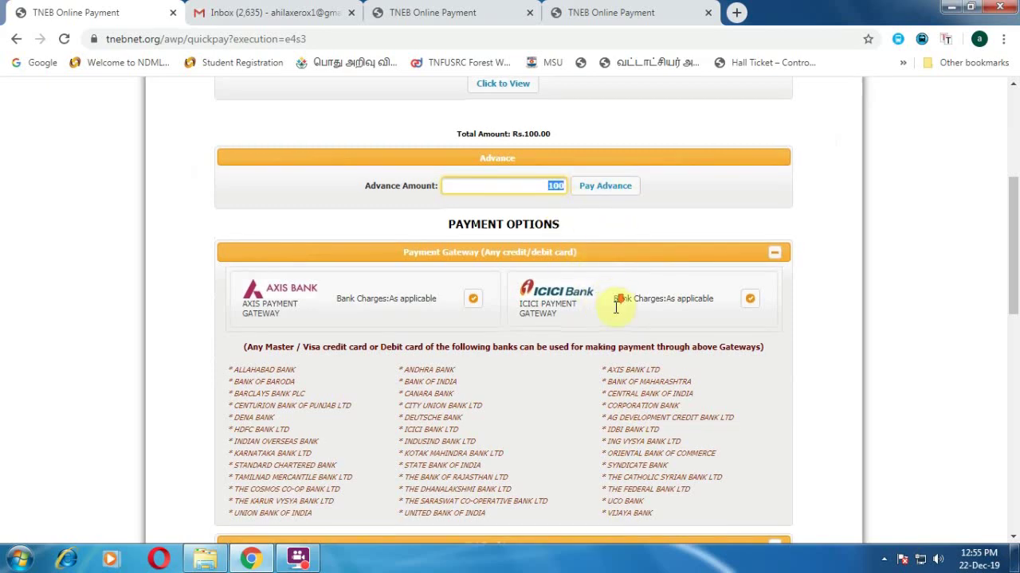
{"action": "scroll", "coordinate": [619, 303], "scroll_direction": "down", "scroll_amount": 2}
{"action": "scroll", "coordinate": [574, 344], "scroll_direction": "down", "scroll_amount": 2}
{"action": "scroll", "coordinate": [494, 322], "scroll_direction": "up", "scroll_amount": 3}
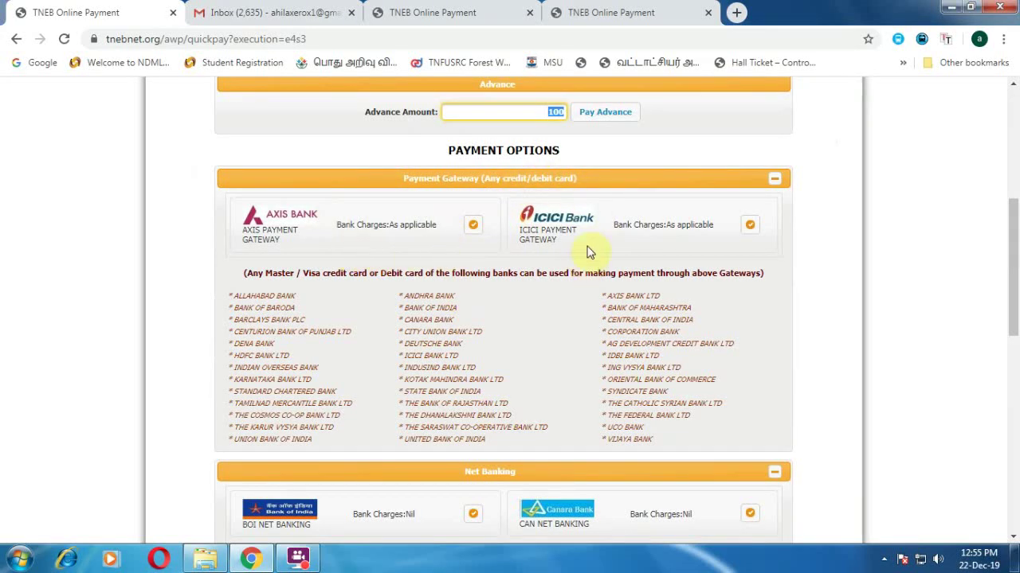
{"action": "scroll", "coordinate": [587, 231], "scroll_direction": "down", "scroll_amount": 1}
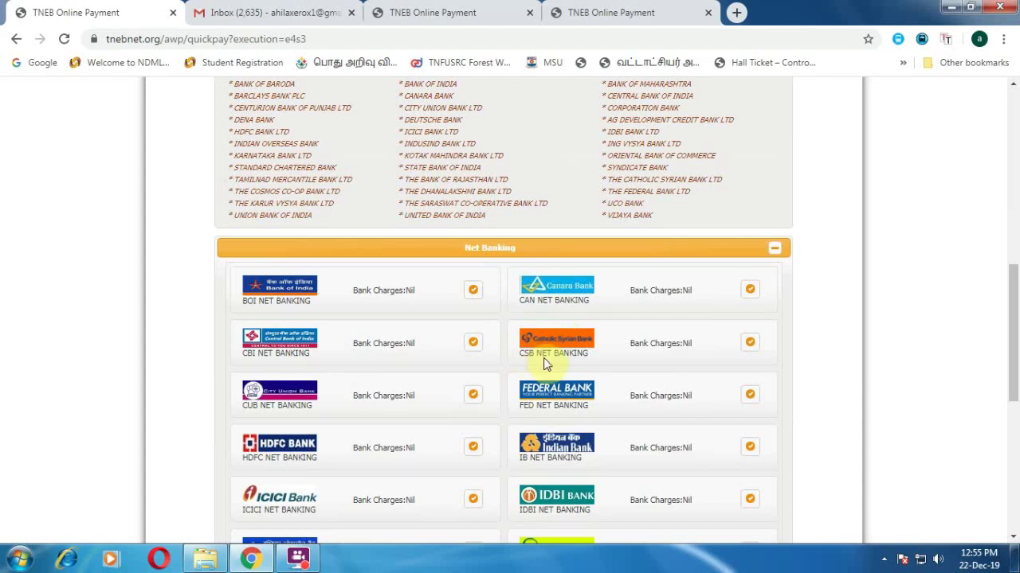
{"action": "scroll", "coordinate": [496, 433], "scroll_direction": "down", "scroll_amount": 1}
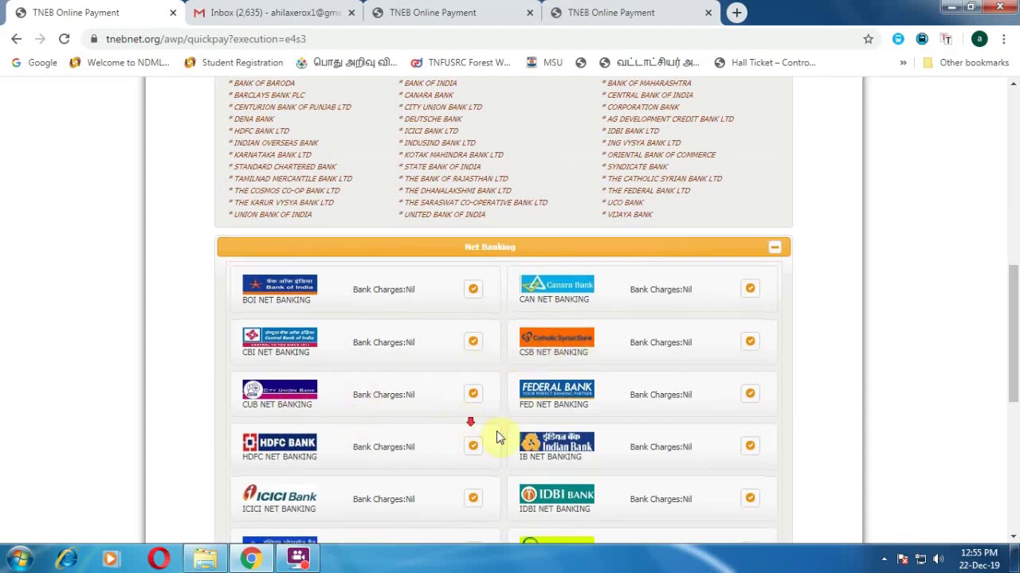
{"action": "scroll", "coordinate": [496, 436], "scroll_direction": "down", "scroll_amount": 3}
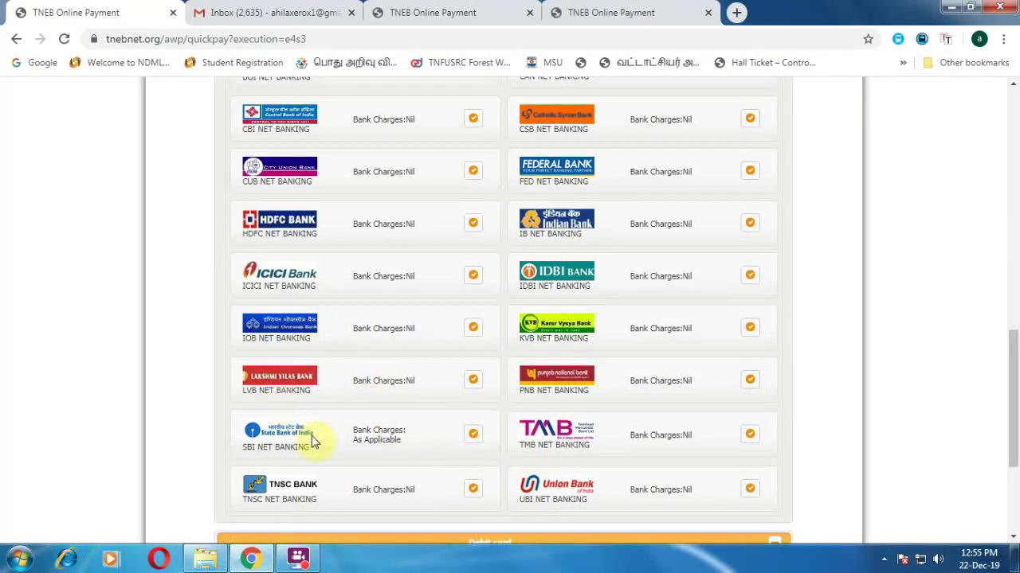
{"action": "scroll", "coordinate": [550, 434], "scroll_direction": "up", "scroll_amount": 5}
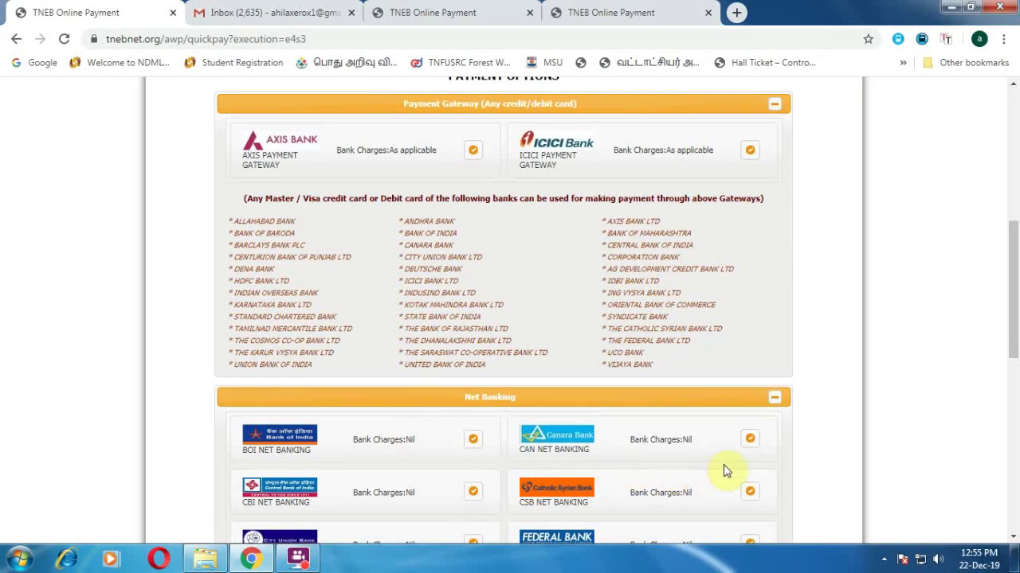
{"action": "left_click", "coordinate": [750, 438]}
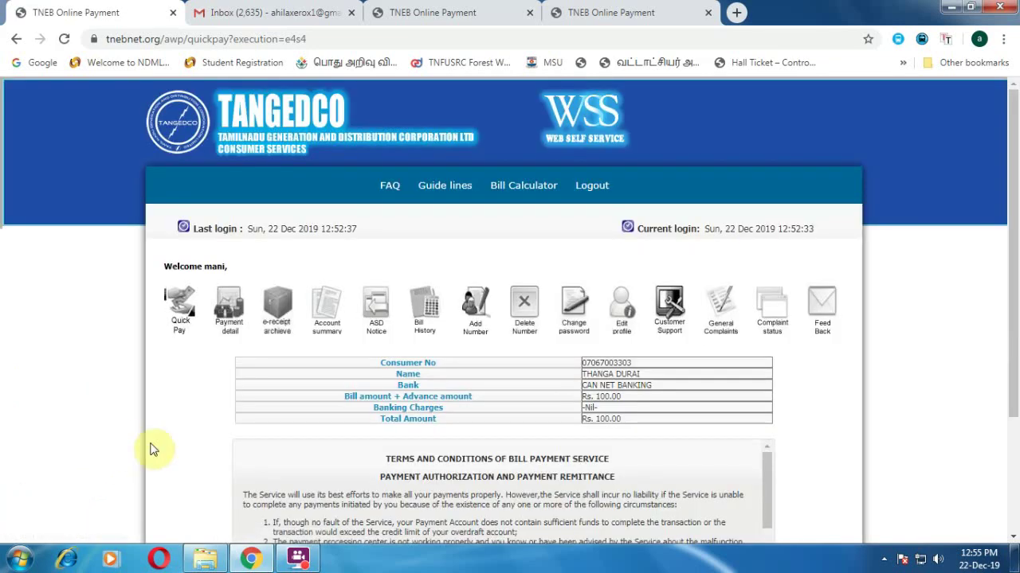
- Accept the terms and conditions and confirm the Rs. 100 payment
{"action": "scroll", "coordinate": [405, 392], "scroll_direction": "down", "scroll_amount": 2}
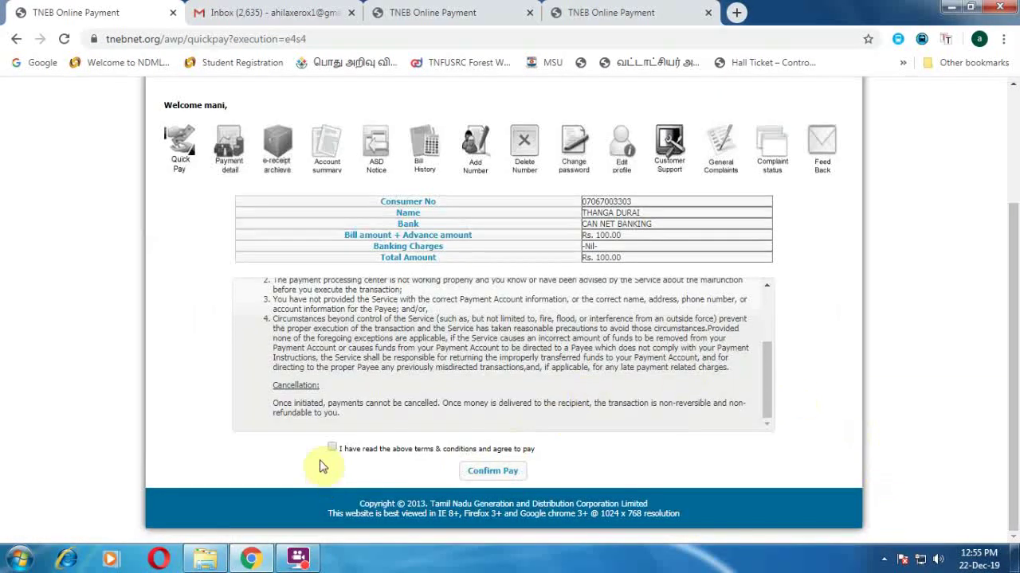
{"action": "left_click", "coordinate": [333, 450]}
{"action": "left_click", "coordinate": [500, 473]}
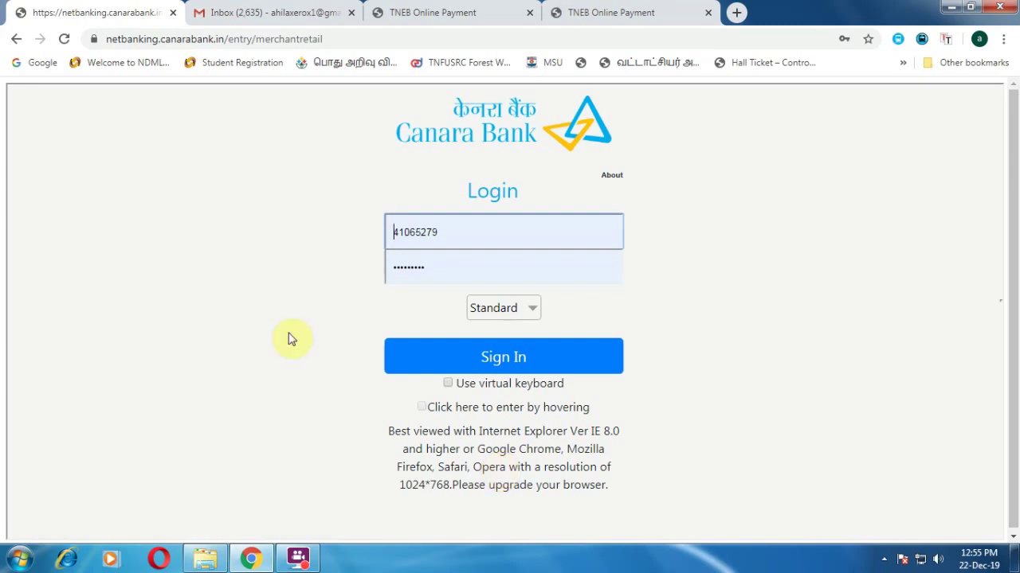
- Replace the prefilled password with the account password and sign in to Canara net banking
{"action": "left_click", "coordinate": [446, 265]}
{"action": "key", "text": "BackSpace"}
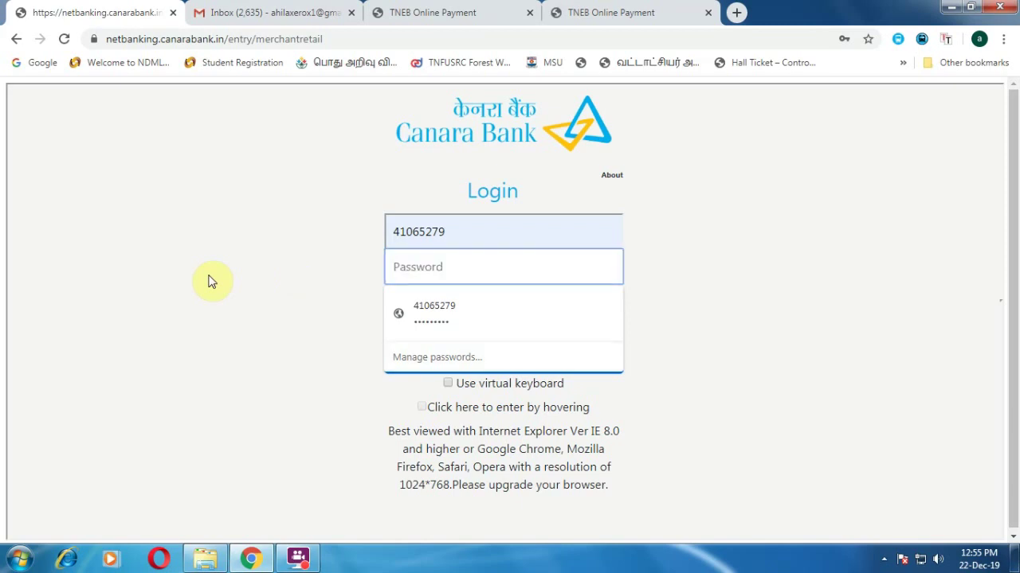
{"action": "type", "text": "**"}
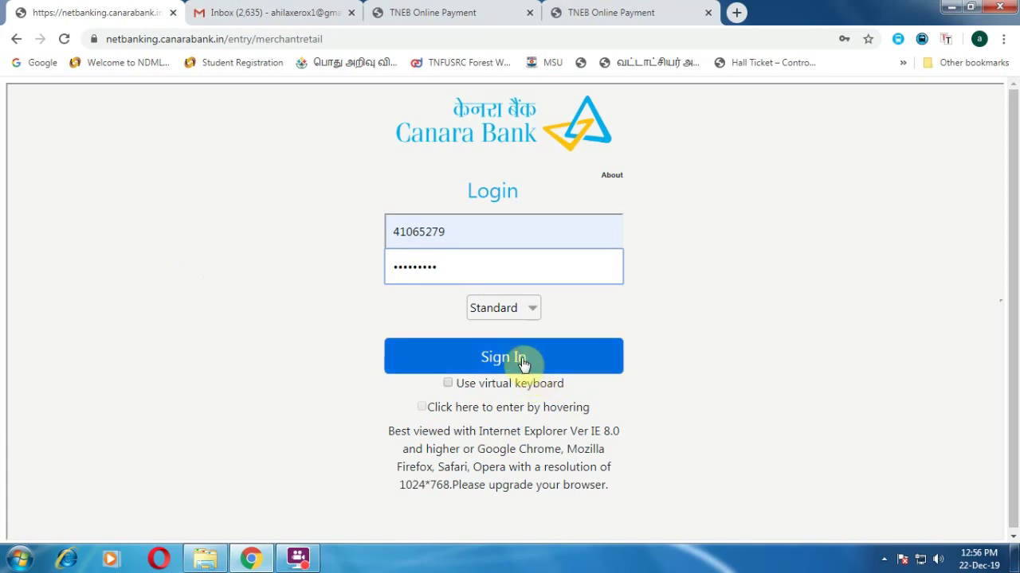
{"action": "left_click", "coordinate": [492, 359]}
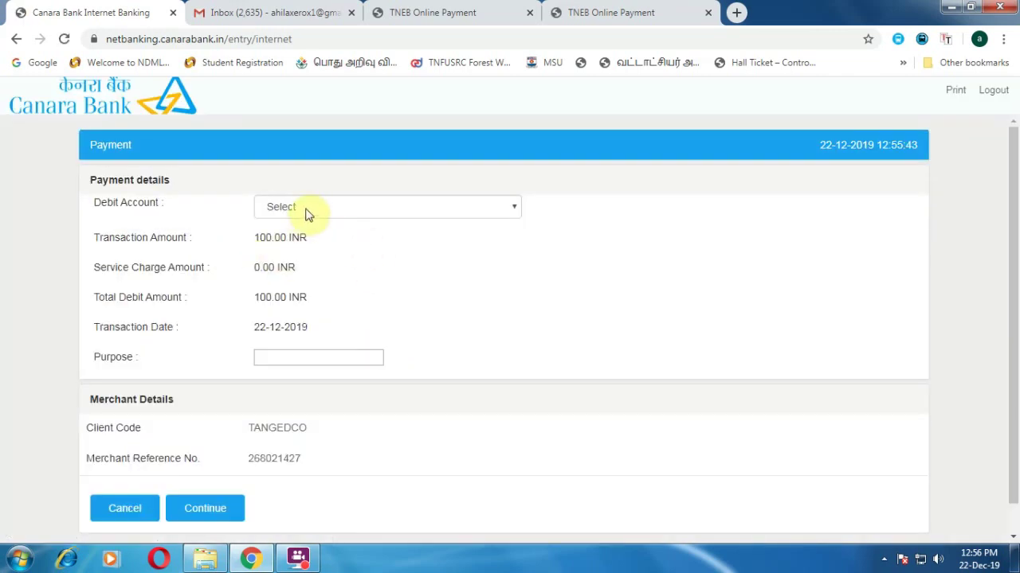
- Select the debit account and confirm the Rs. 100 payment to TANGEDCO
{"action": "left_click", "coordinate": [306, 212]}
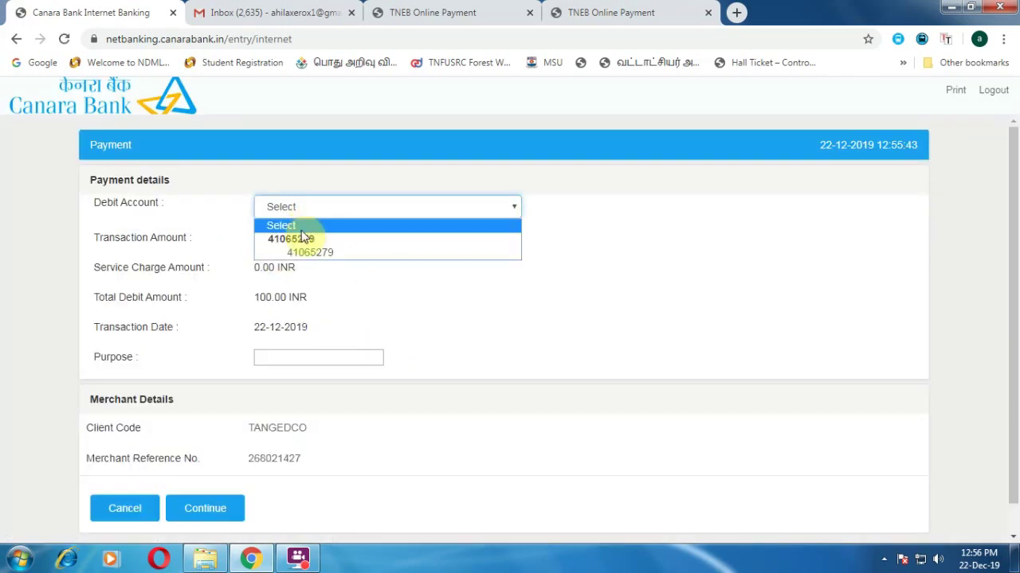
{"action": "left_click", "coordinate": [305, 247]}
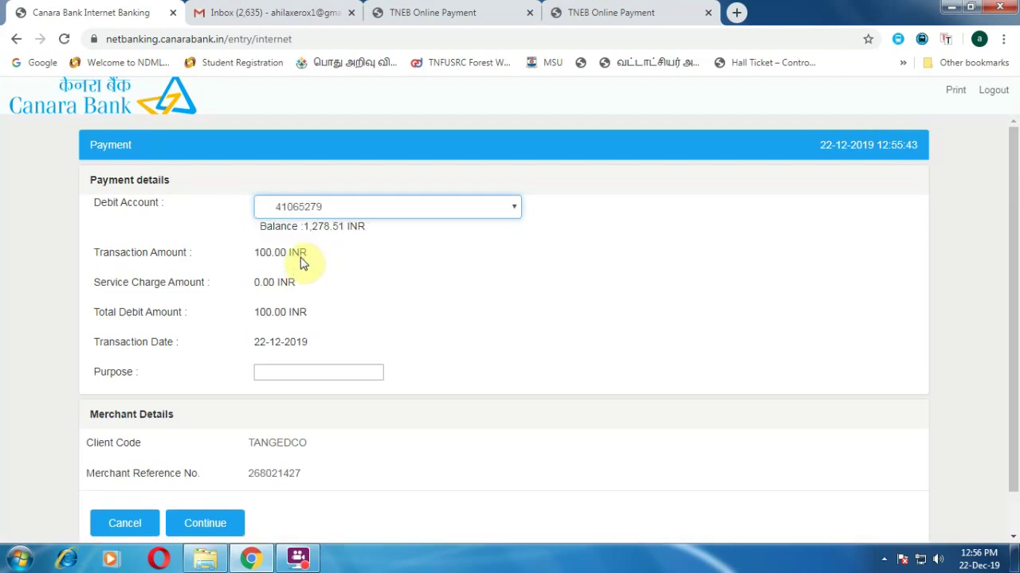
{"action": "left_click", "coordinate": [206, 525]}
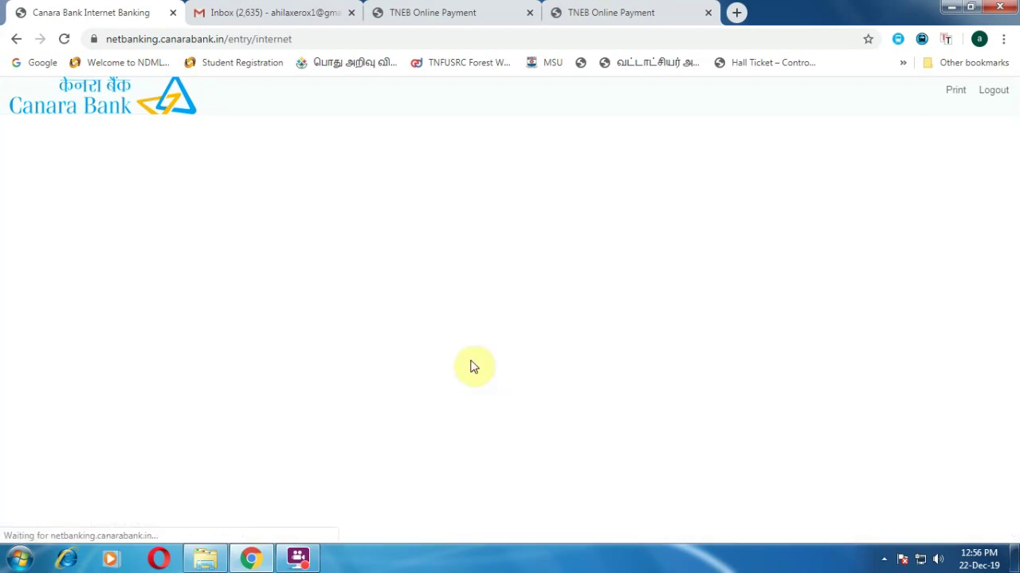
{"action": "scroll", "coordinate": [239, 494], "scroll_direction": "down", "scroll_amount": 1}
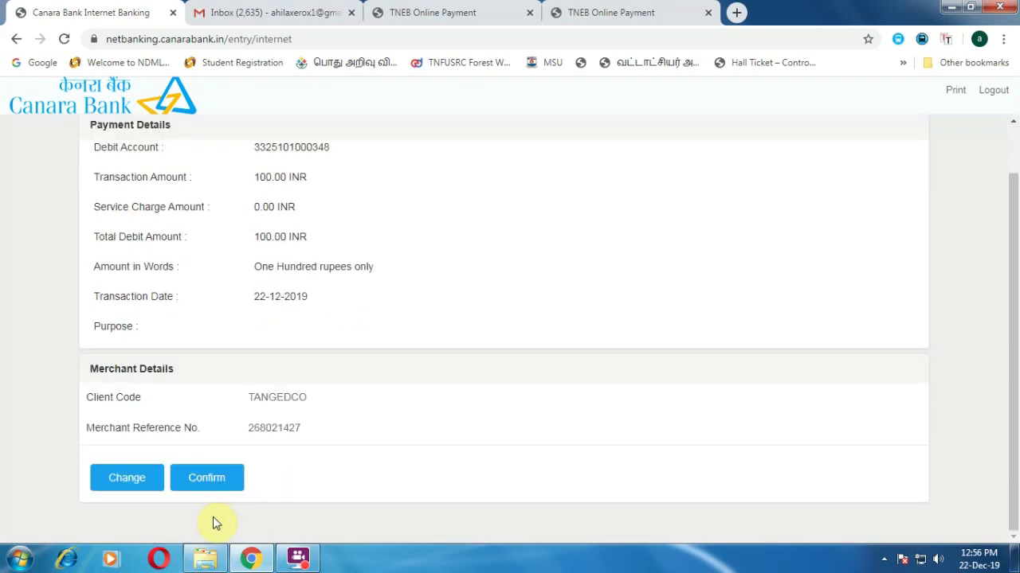
{"action": "left_click", "coordinate": [212, 478]}
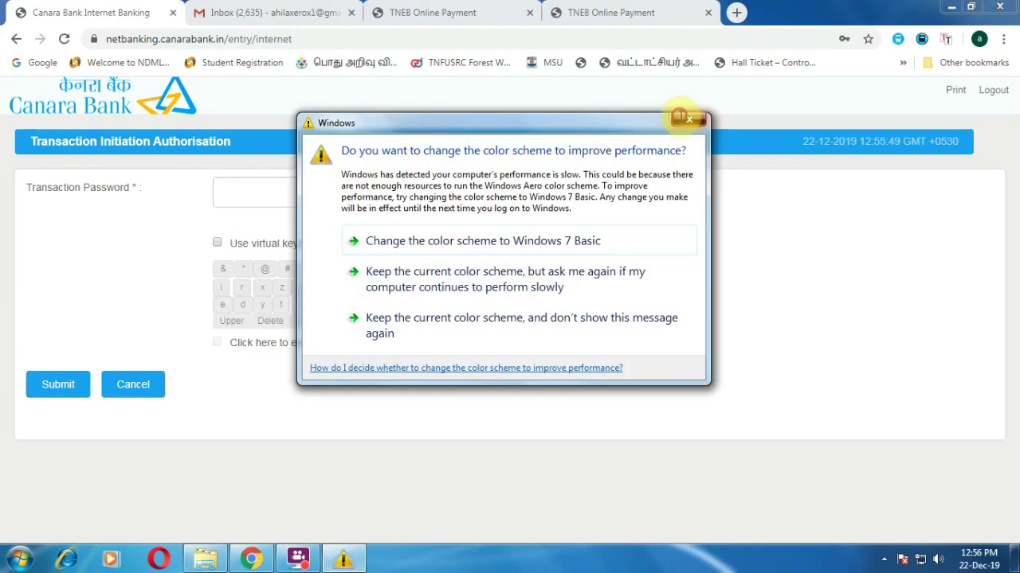
- Dismiss the Windows performance prompt and cancel the transaction authorisation
{"action": "left_click", "coordinate": [689, 121]}
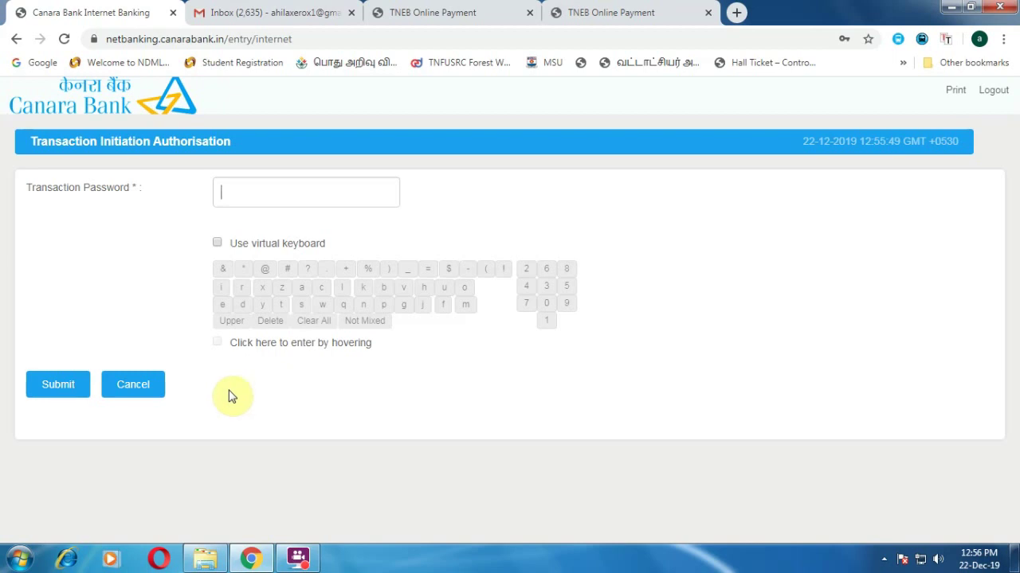
{"action": "left_click", "coordinate": [152, 385]}
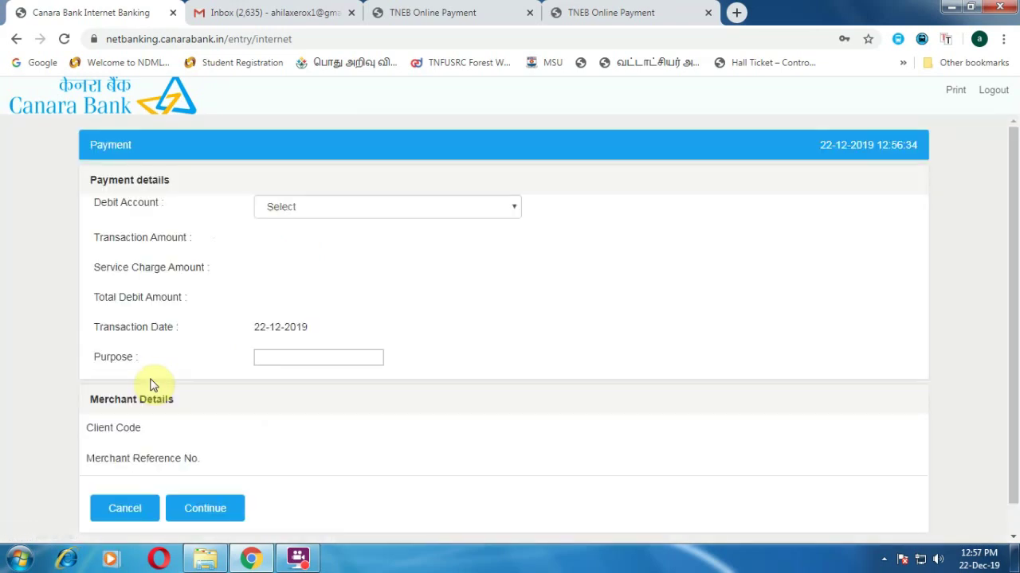
- Cancel the payment, acknowledge the not-authorised message, and navigate back to TANGEDCO
{"action": "scroll", "coordinate": [148, 414], "scroll_direction": "down", "scroll_amount": 1}
{"action": "left_click", "coordinate": [139, 479]}
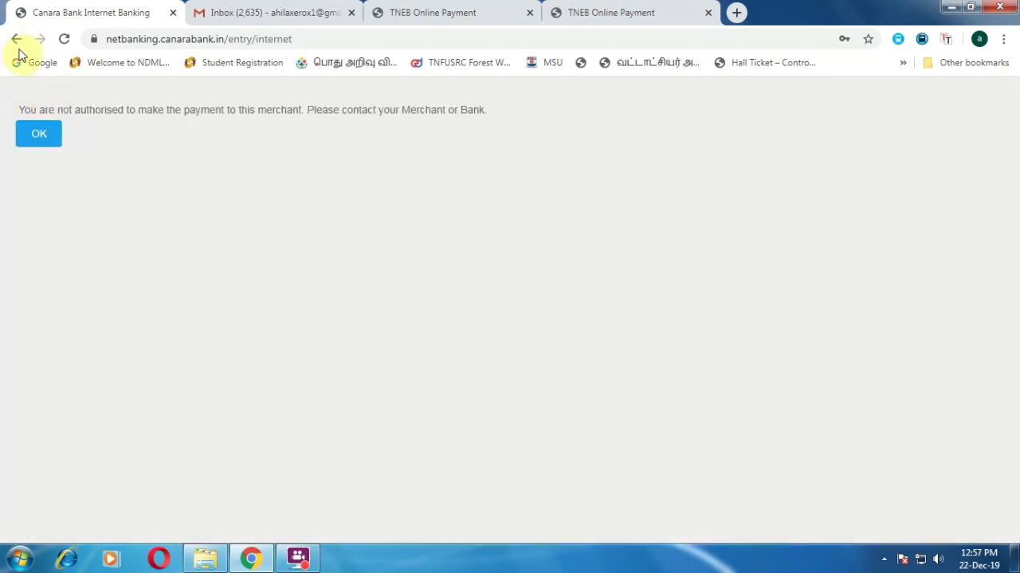
{"action": "left_click", "coordinate": [39, 133]}
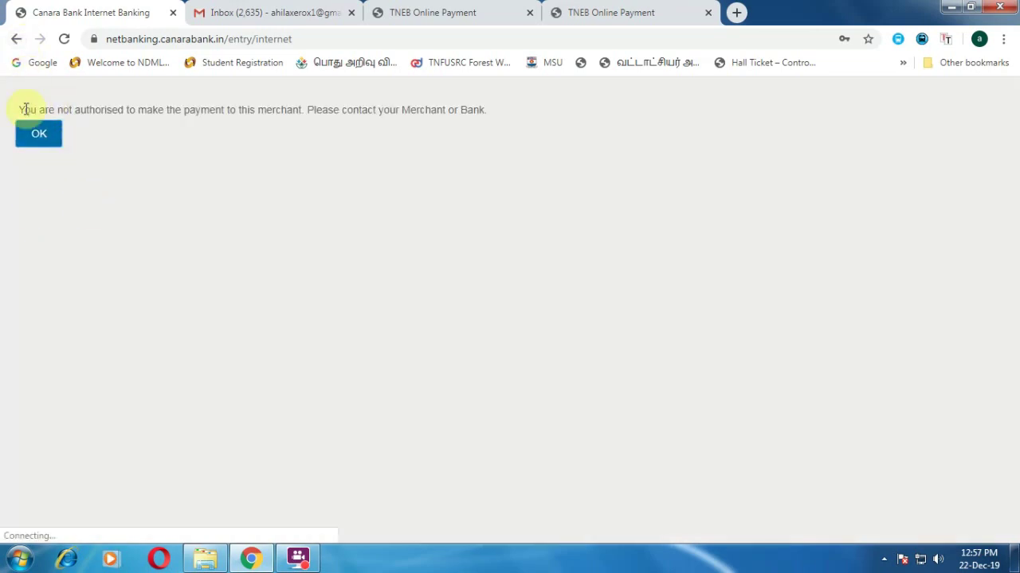
{"action": "left_click", "coordinate": [16, 39]}
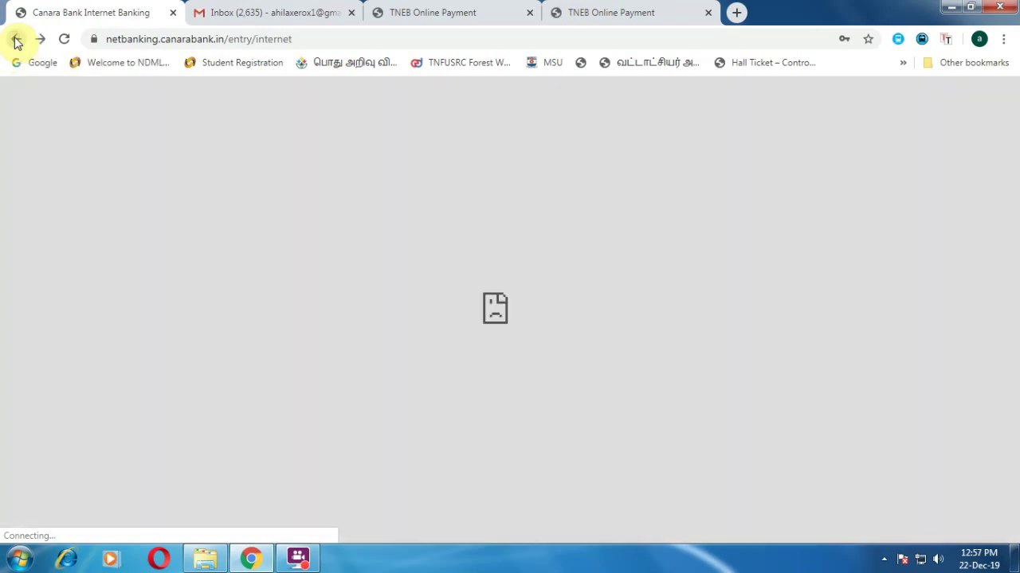
{"action": "left_click", "coordinate": [16, 40]}
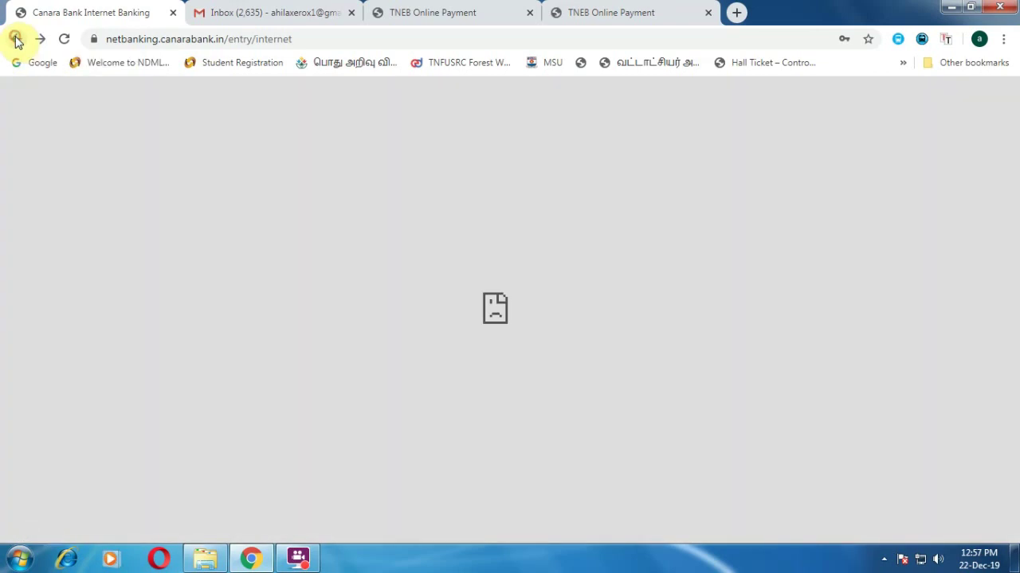
{"action": "left_click", "coordinate": [16, 39]}
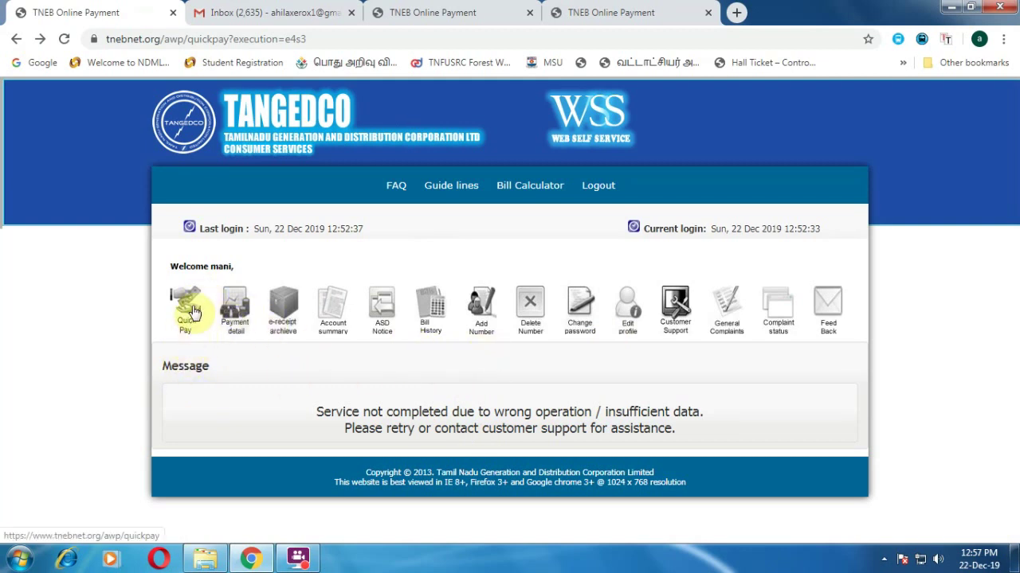
- Look up the consumer in Quick Pay with region 07-Tirunelveli, their consumer number and the captcha
{"action": "left_click", "coordinate": [191, 311]}
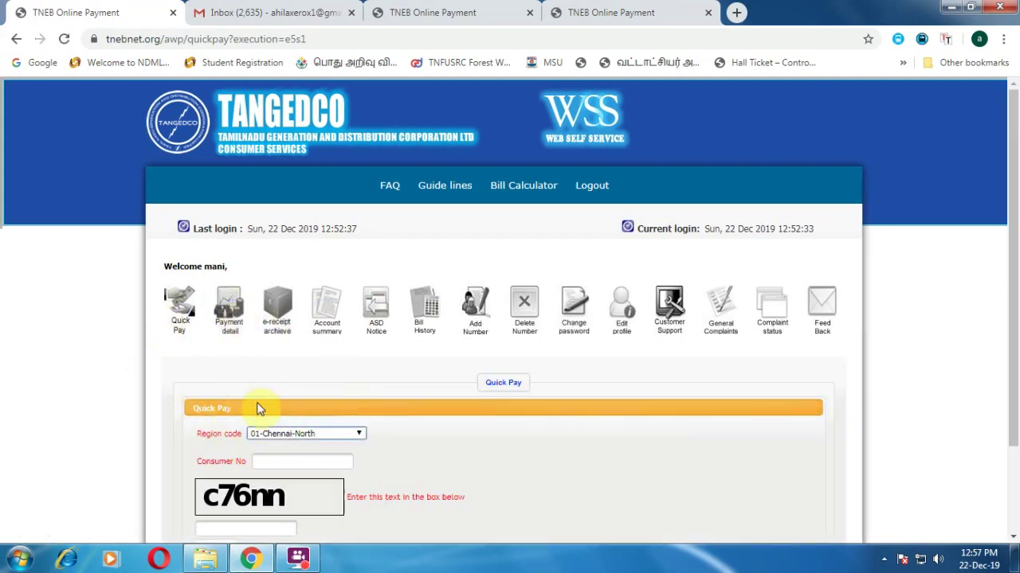
{"action": "left_click", "coordinate": [293, 432]}
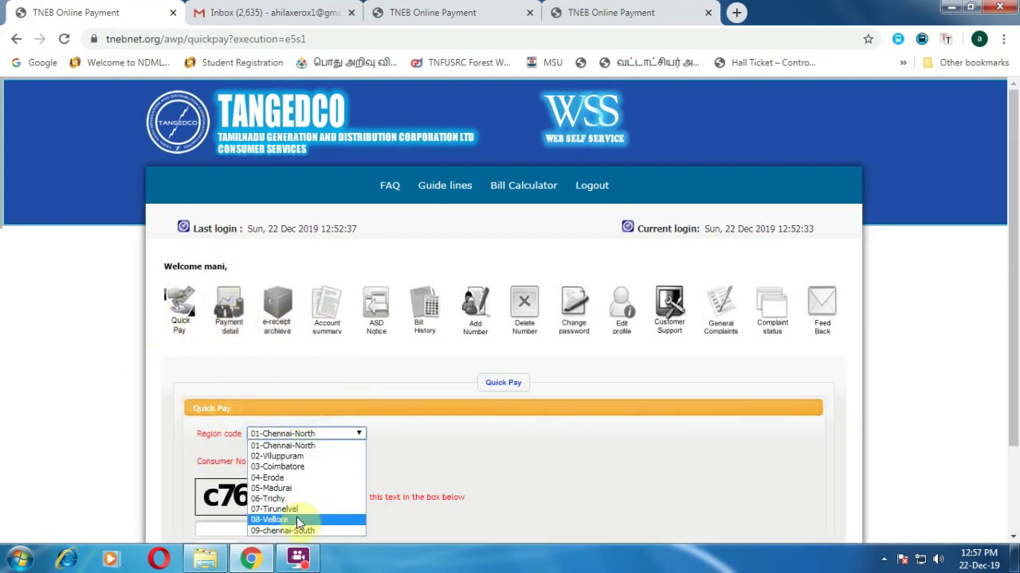
{"action": "left_click", "coordinate": [295, 507]}
{"action": "left_click", "coordinate": [291, 462]}
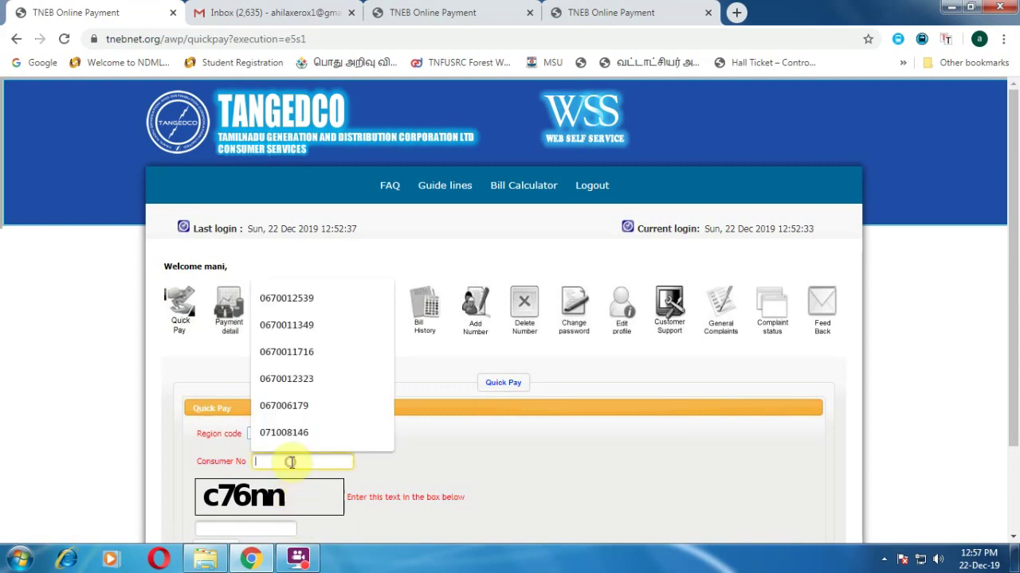
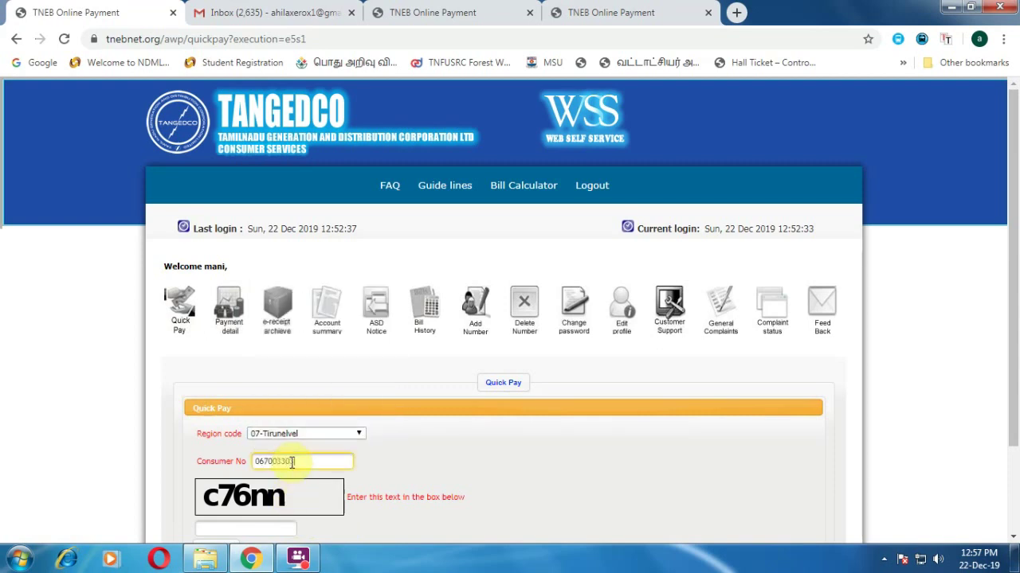
{"action": "scroll", "coordinate": [292, 462], "scroll_direction": "down", "scroll_amount": 2}
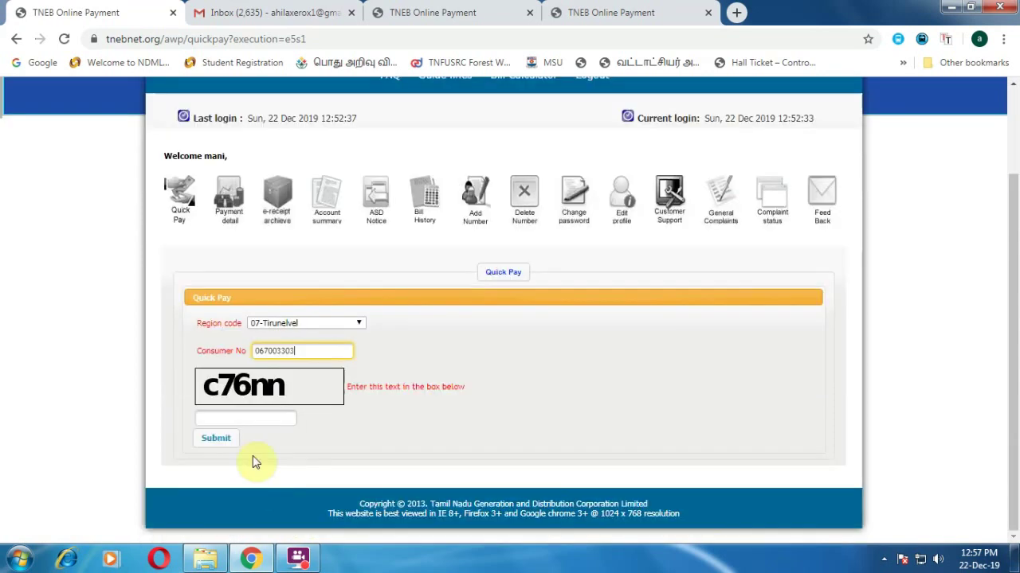
{"action": "left_click", "coordinate": [253, 420]}
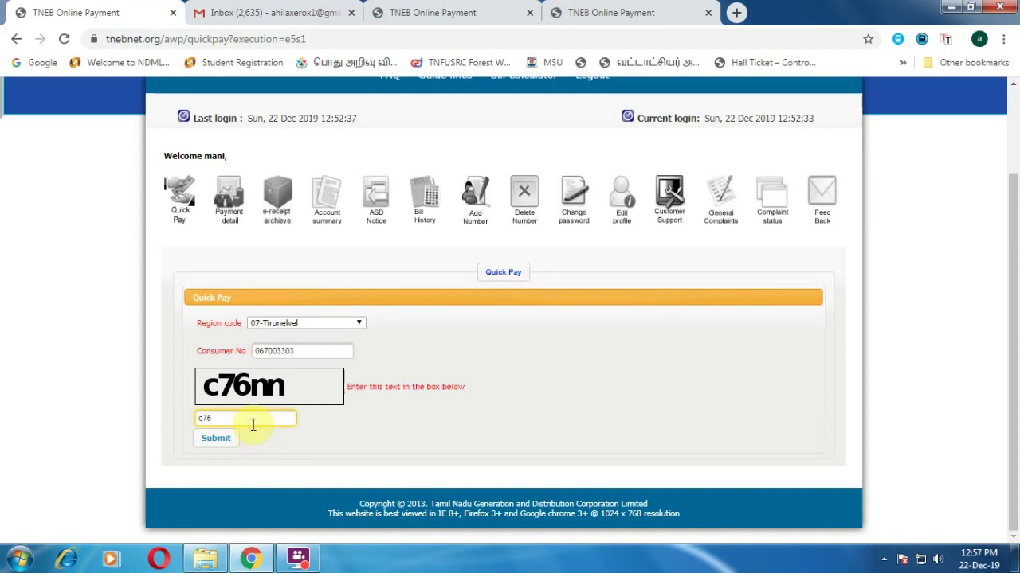
{"action": "type", "text": "c76nn"}
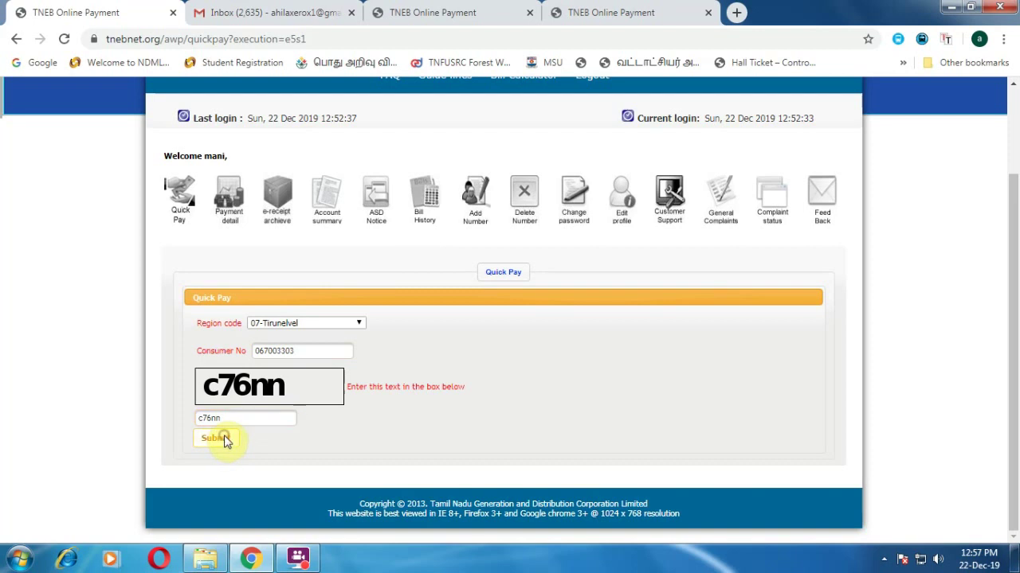
{"action": "left_click", "coordinate": [221, 438]}
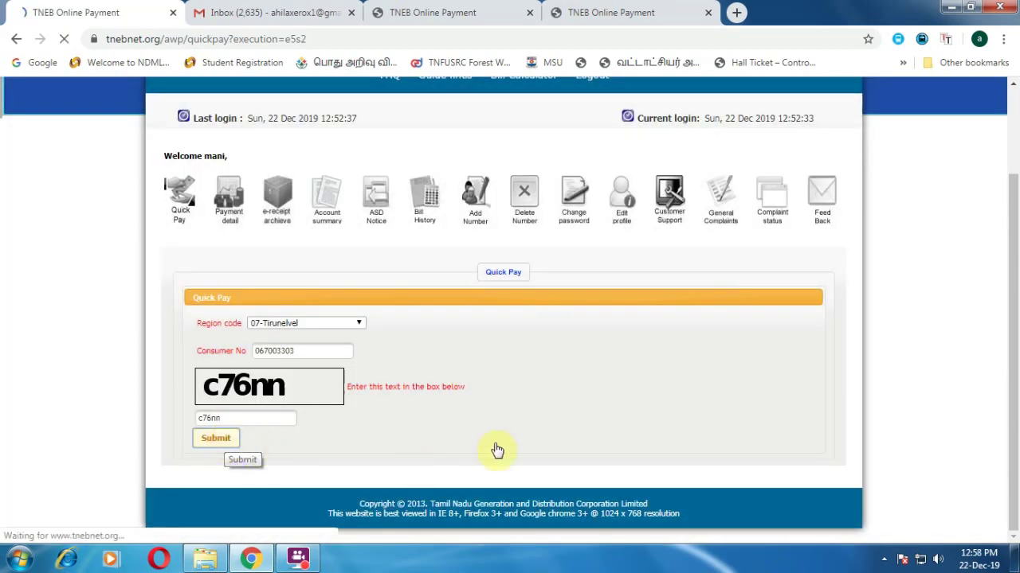
{"action": "scroll", "coordinate": [468, 434], "scroll_direction": "down", "scroll_amount": 1}
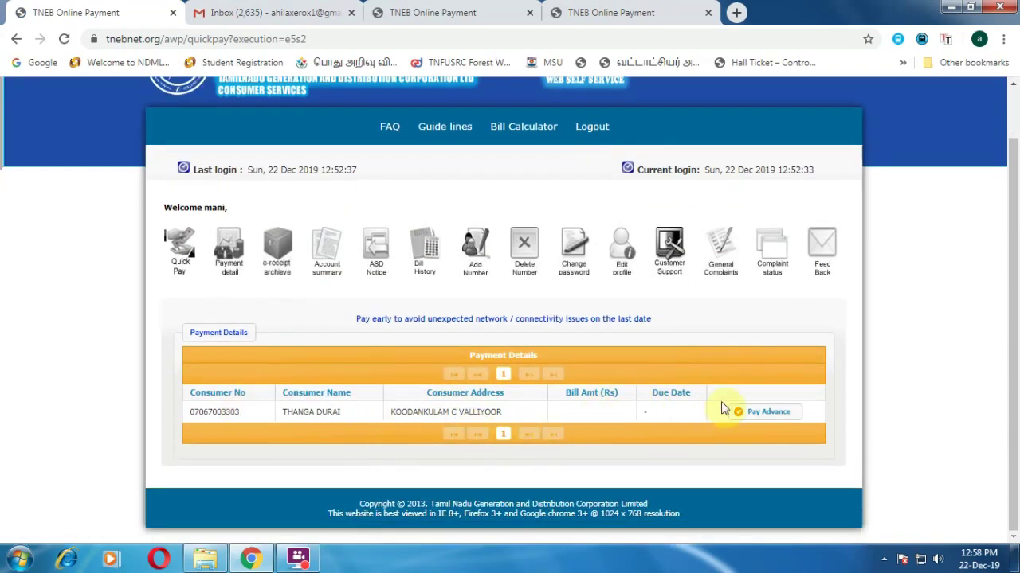
- Enter a Rs.100 advance so Total Amount reads Rs.100.00, then scroll down to Payment Options
{"action": "left_click", "coordinate": [756, 412]}
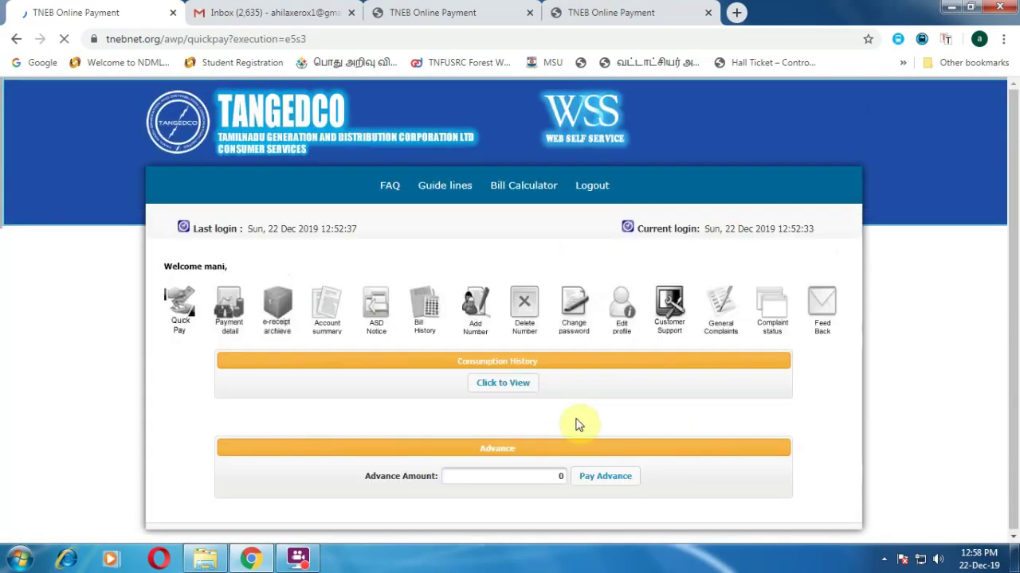
{"action": "scroll", "coordinate": [556, 427], "scroll_direction": "down", "scroll_amount": 2}
{"action": "left_click", "coordinate": [492, 408]}
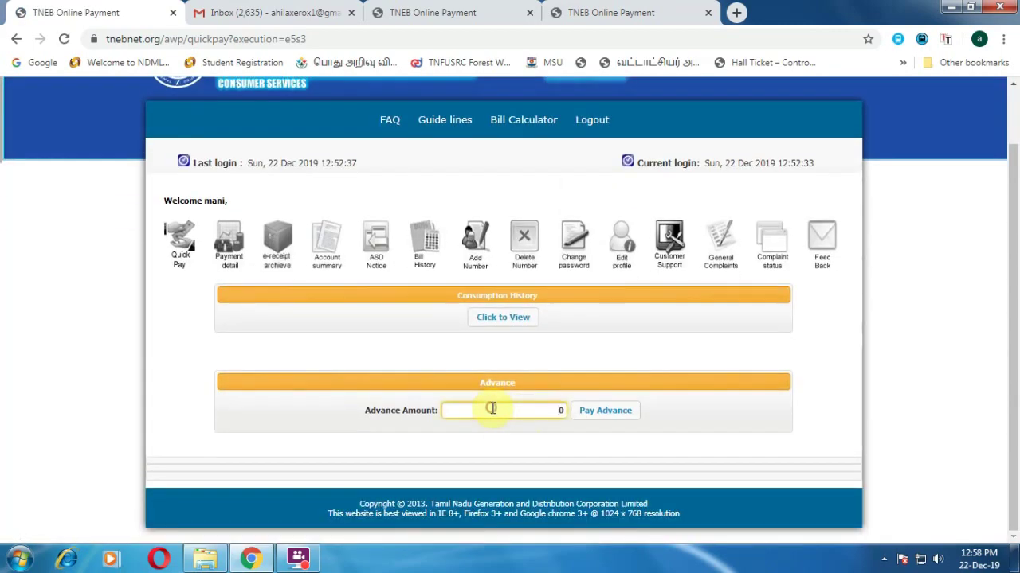
{"action": "type", "text": "100"}
{"action": "left_click", "coordinate": [610, 416]}
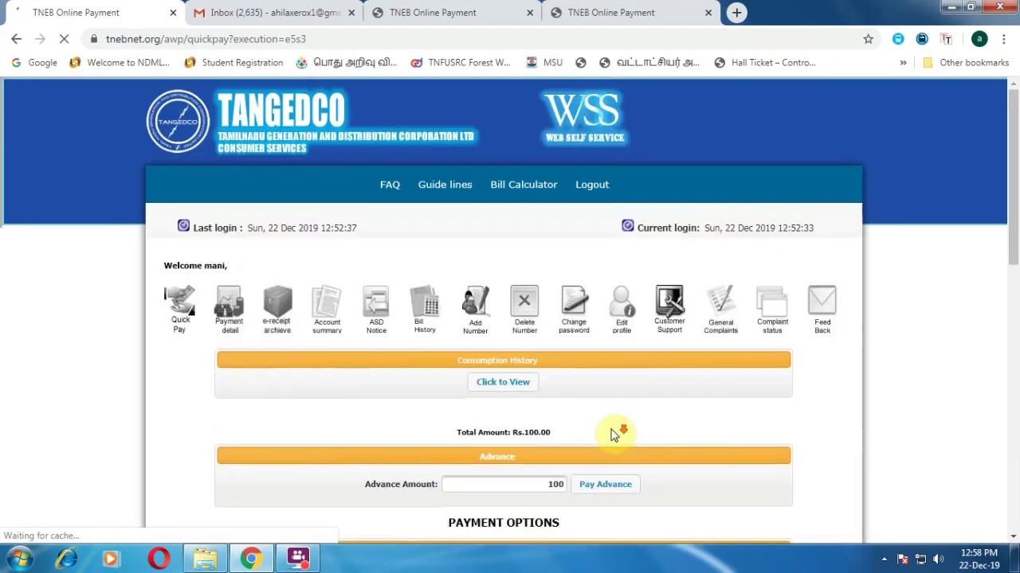
{"action": "scroll", "coordinate": [614, 435], "scroll_direction": "down", "scroll_amount": 2}
{"action": "scroll", "coordinate": [434, 391], "scroll_direction": "down", "scroll_amount": 1}
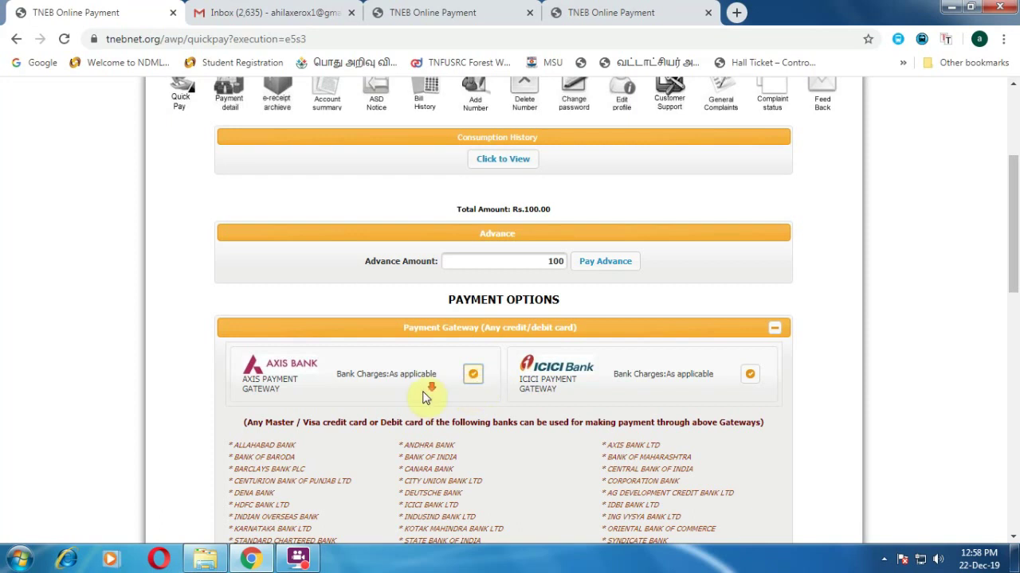
{"action": "scroll", "coordinate": [426, 394], "scroll_direction": "down", "scroll_amount": 2}
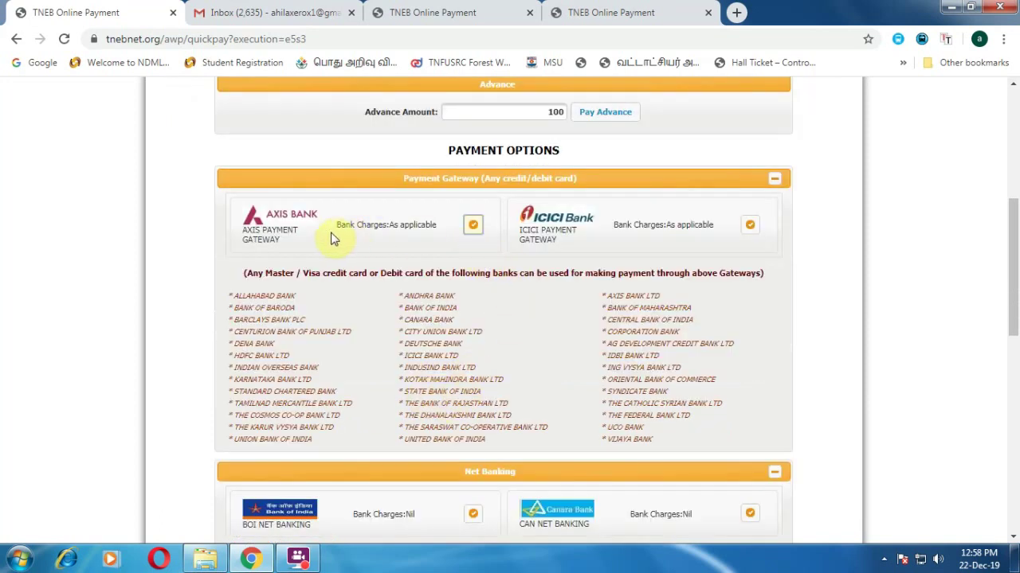
- Choose the Axis Bank card gateway, accept the terms and confirm the Rs.100 payment
{"action": "left_click", "coordinate": [473, 223]}
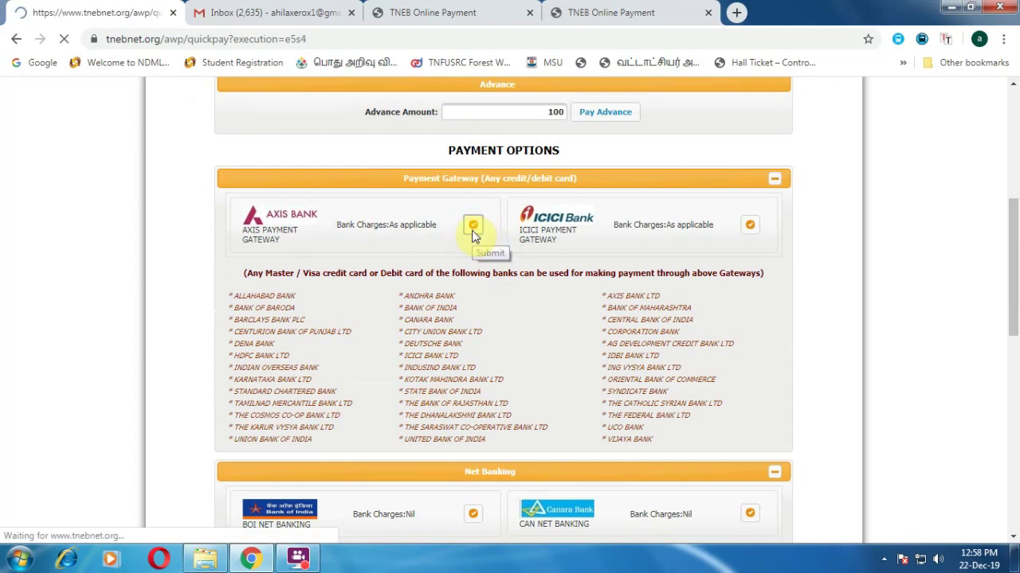
{"action": "scroll", "coordinate": [455, 391], "scroll_direction": "down", "scroll_amount": 2}
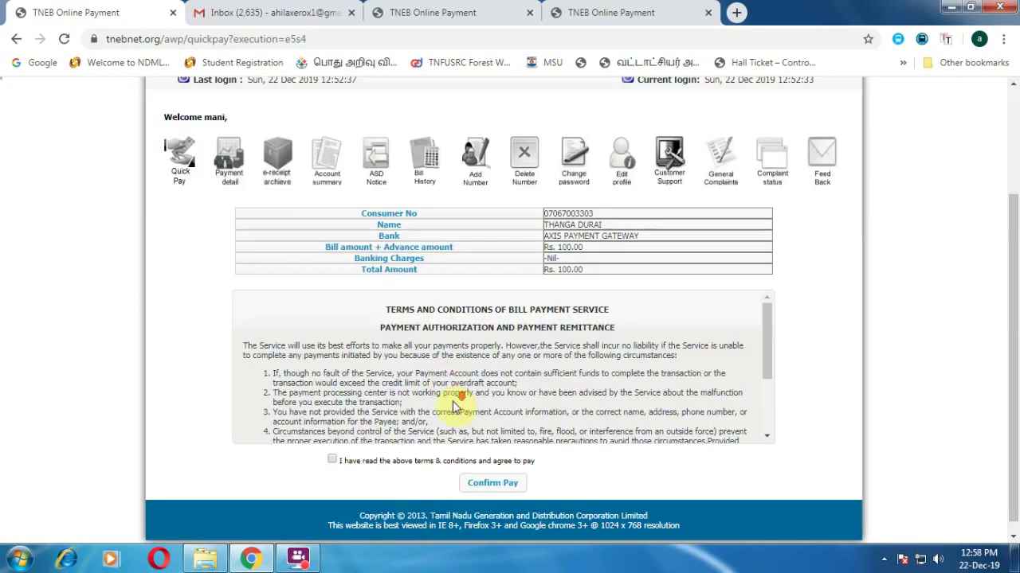
{"action": "left_click", "coordinate": [701, 123]}
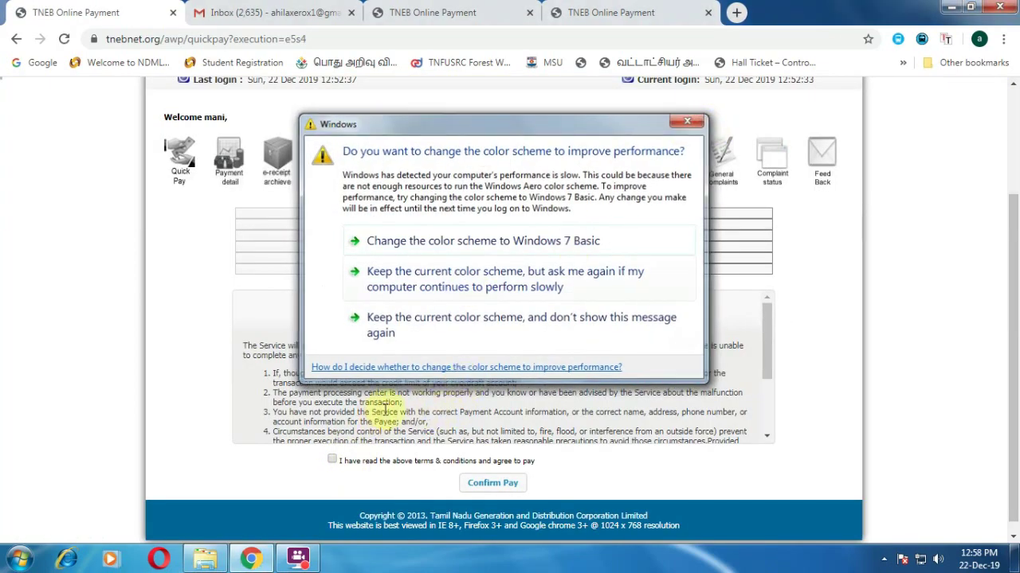
{"action": "left_click", "coordinate": [332, 459]}
{"action": "left_click", "coordinate": [492, 486]}
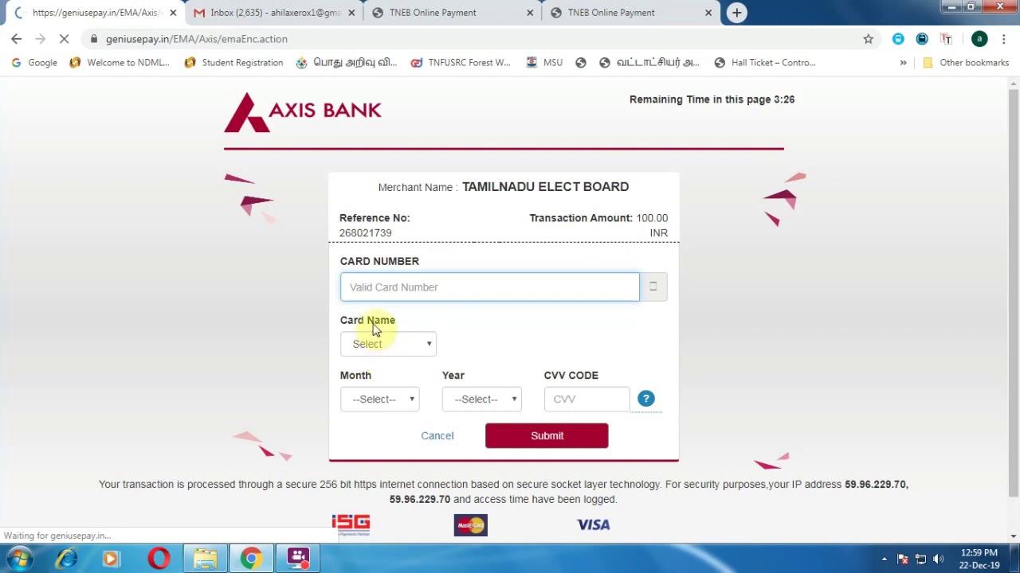
- Settle on Visa as the Card Name after trying MasterCard, then move to the CVV CODE field
{"action": "left_click", "coordinate": [415, 347]}
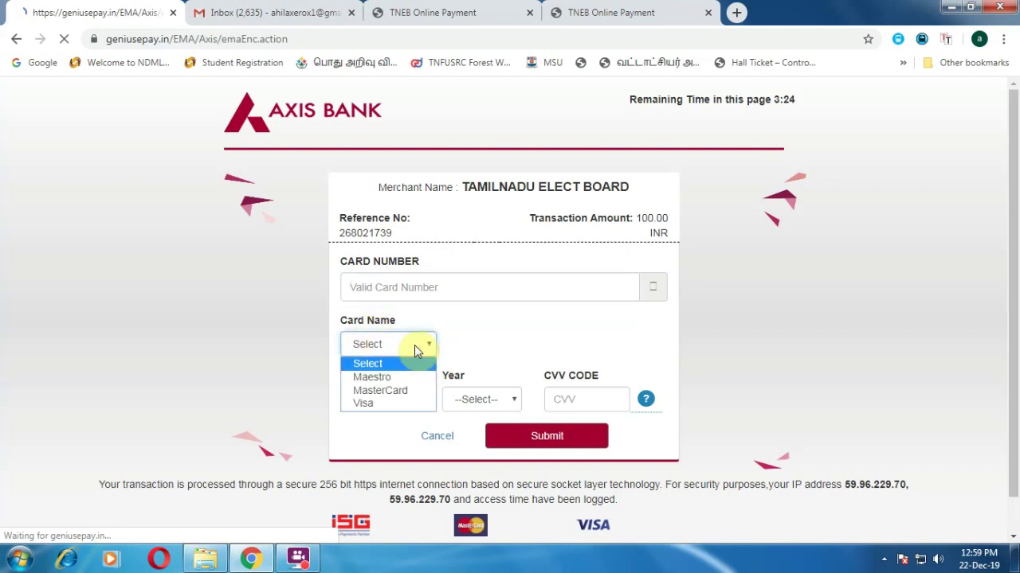
{"action": "left_click", "coordinate": [380, 405]}
{"action": "left_click", "coordinate": [398, 344]}
{"action": "left_click", "coordinate": [398, 390]}
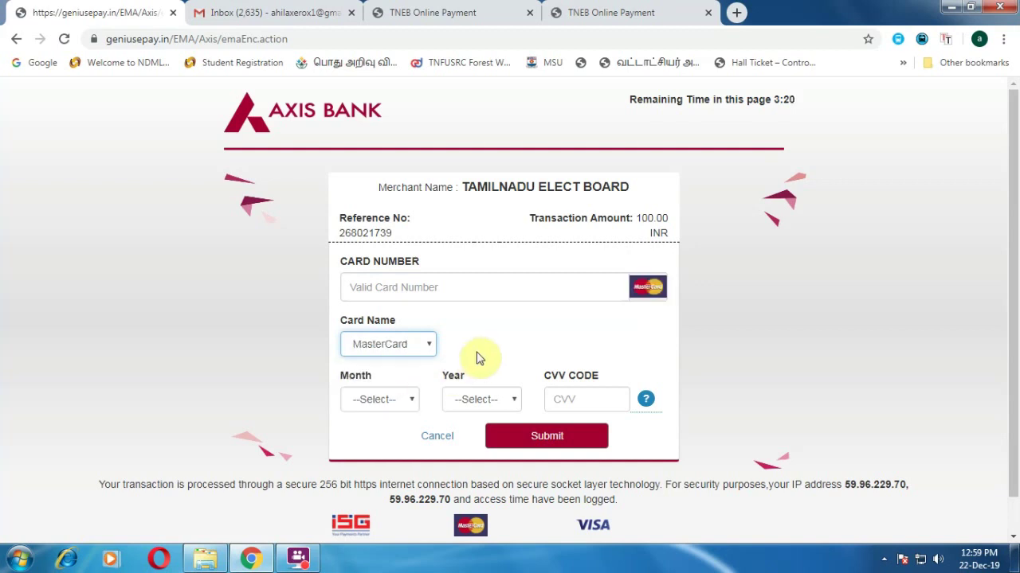
{"action": "left_click", "coordinate": [422, 346]}
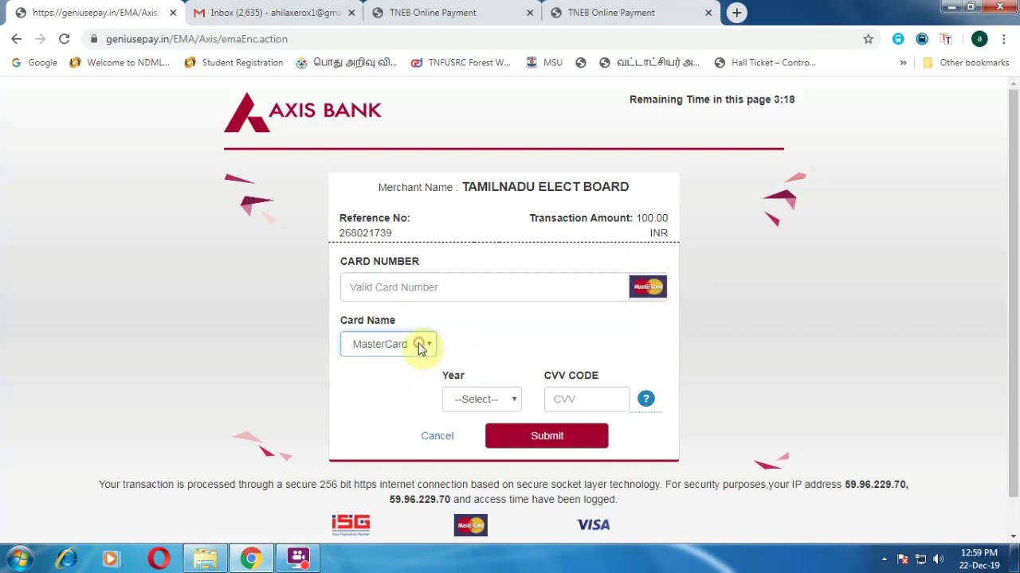
{"action": "left_click", "coordinate": [375, 406]}
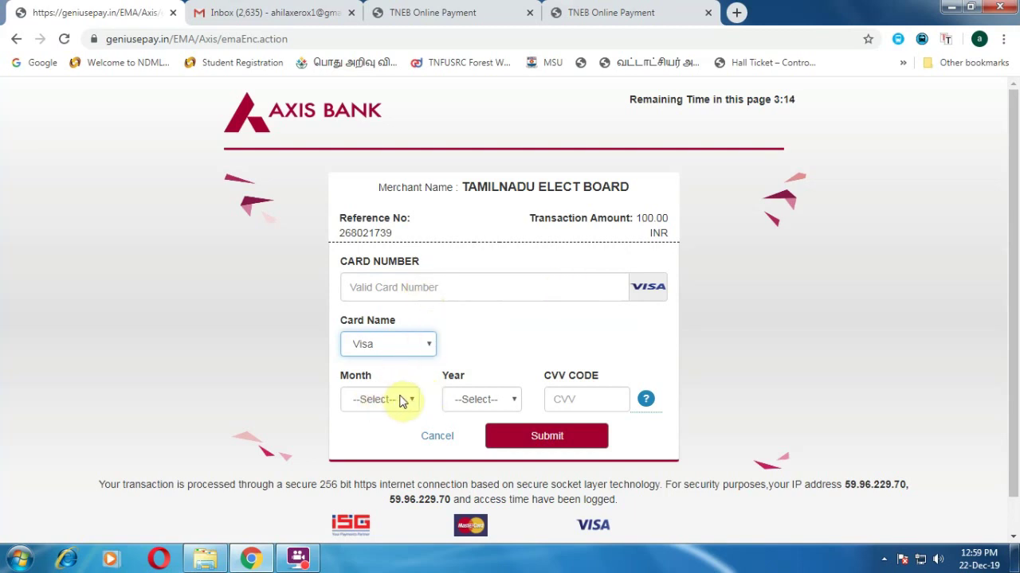
{"action": "left_click", "coordinate": [575, 397]}
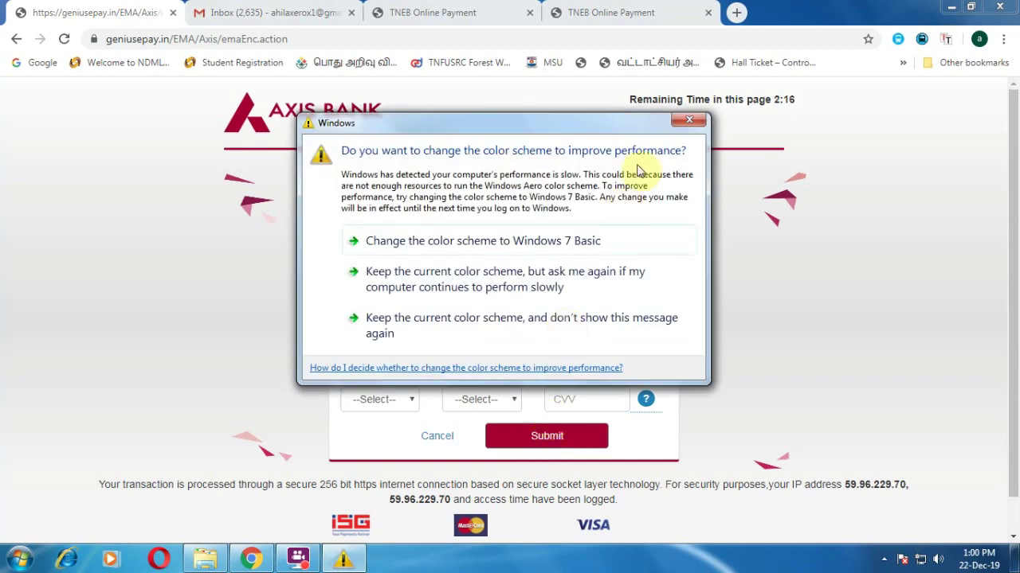
{"action": "left_click", "coordinate": [685, 121]}
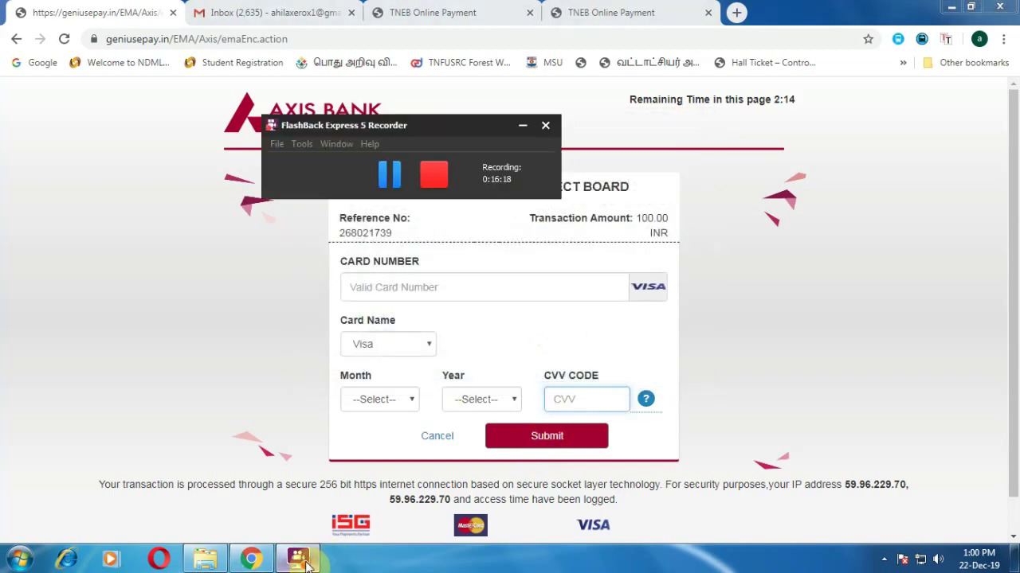